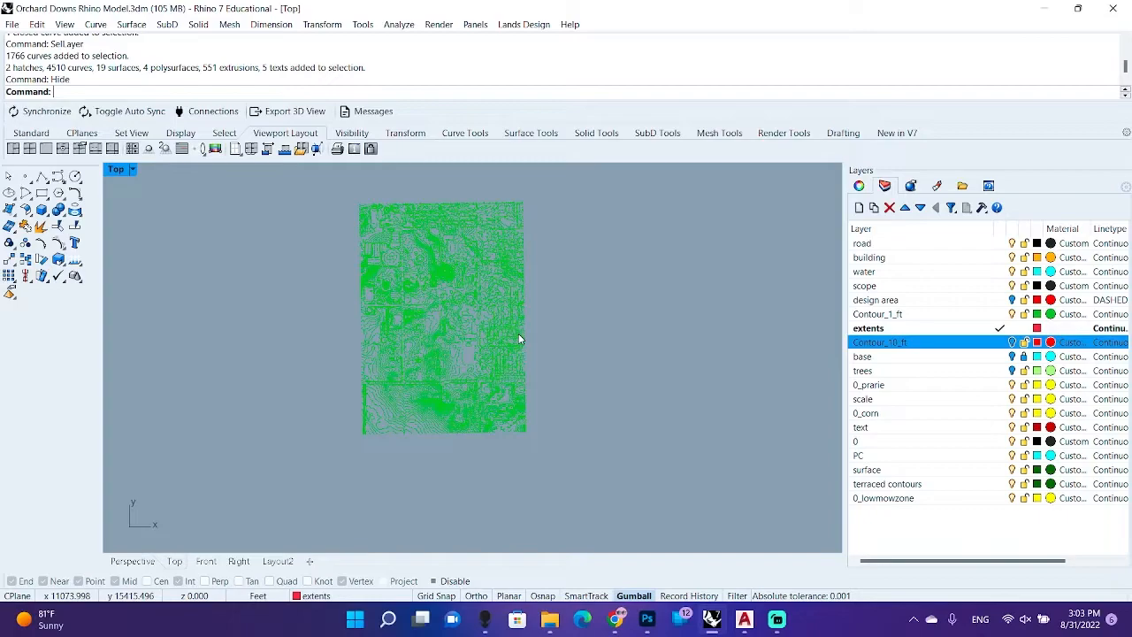
Duplicate all curves on the Contour_1_ft layer about 7,316 ft along the positive X axis, beside the originals
text(SelLayer)
key(Return)
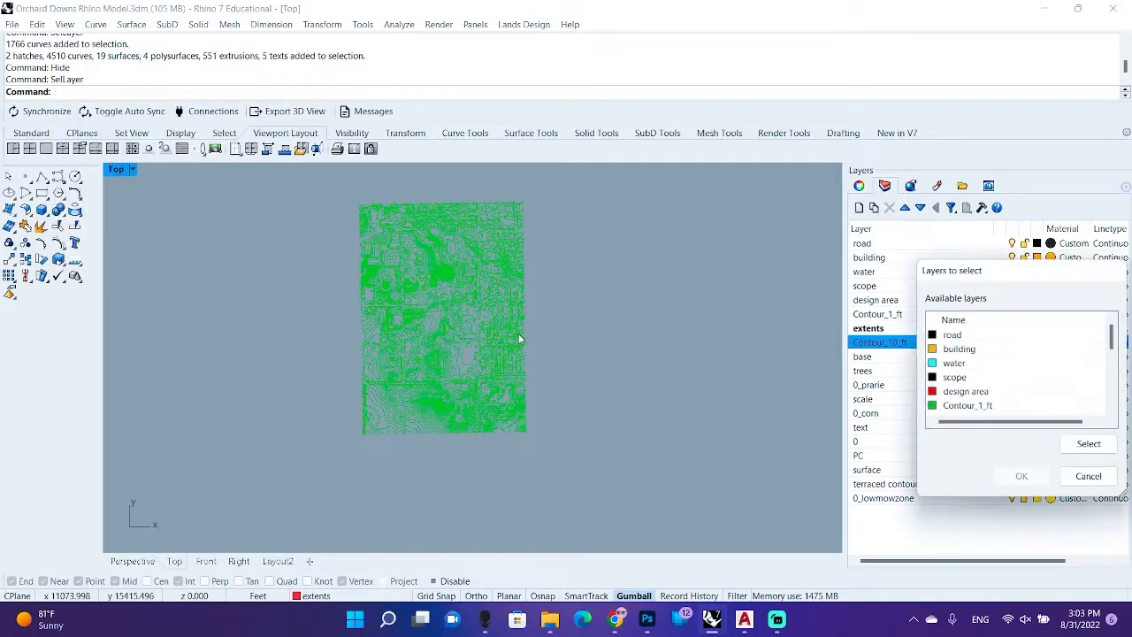
click(967, 405)
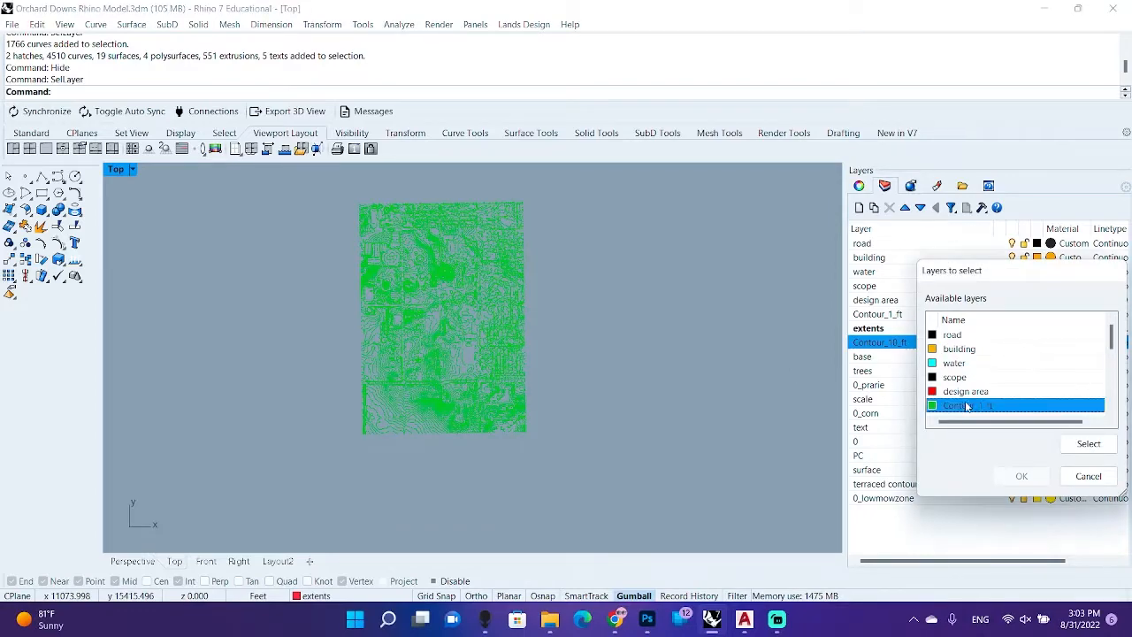
click(1024, 474)
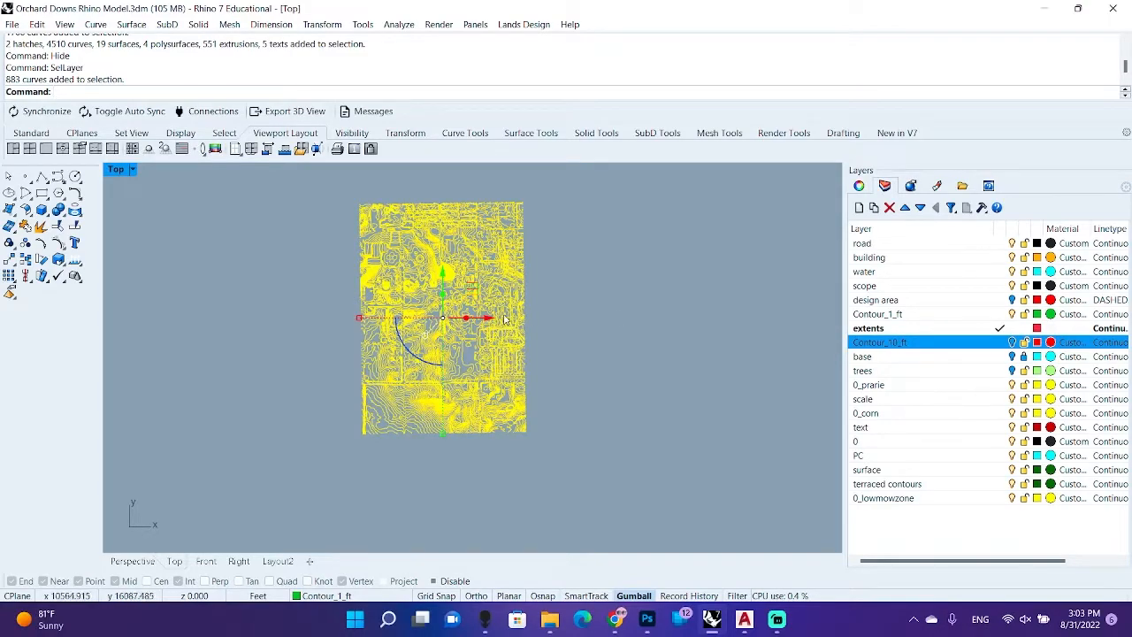
drag(491, 317, 703, 345)
key(alt)
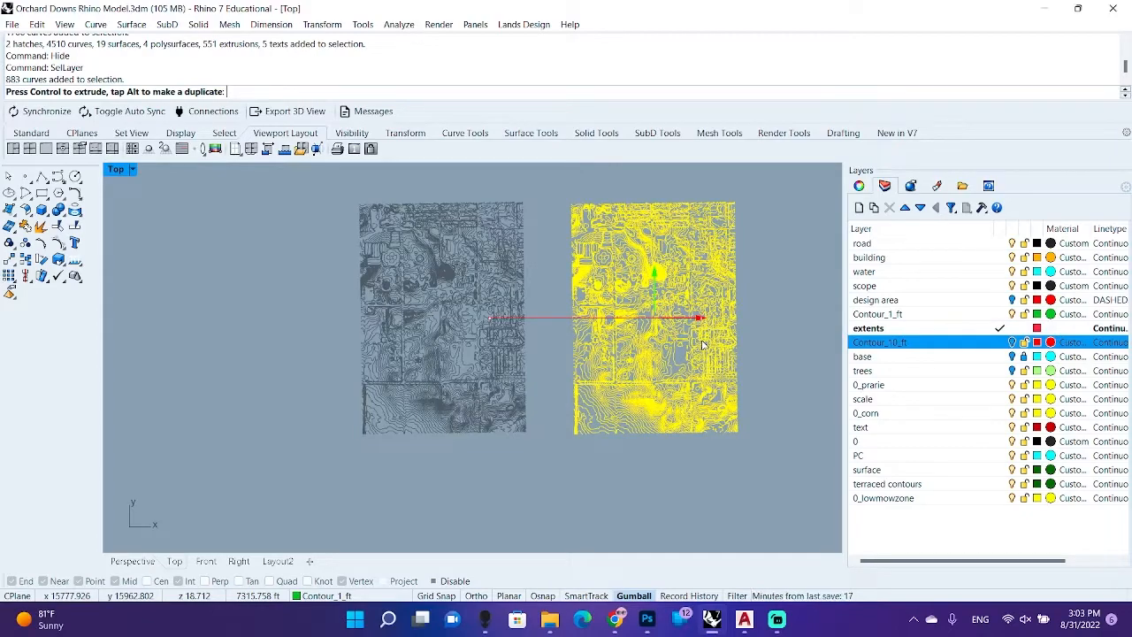
drag(703, 345, 703, 345)
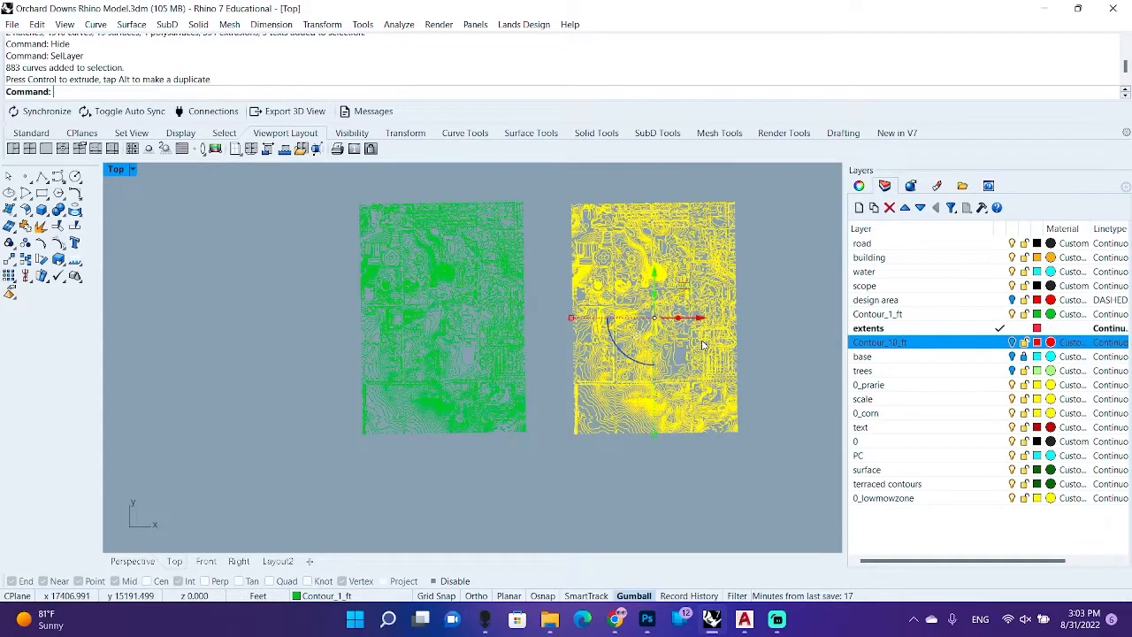
Open Grasshopper and examine the contours to surface definition, from its curve inputs to the surface component, then close it
right_drag(762, 340, 635, 331)
text(Grasshopper)
key(Return)
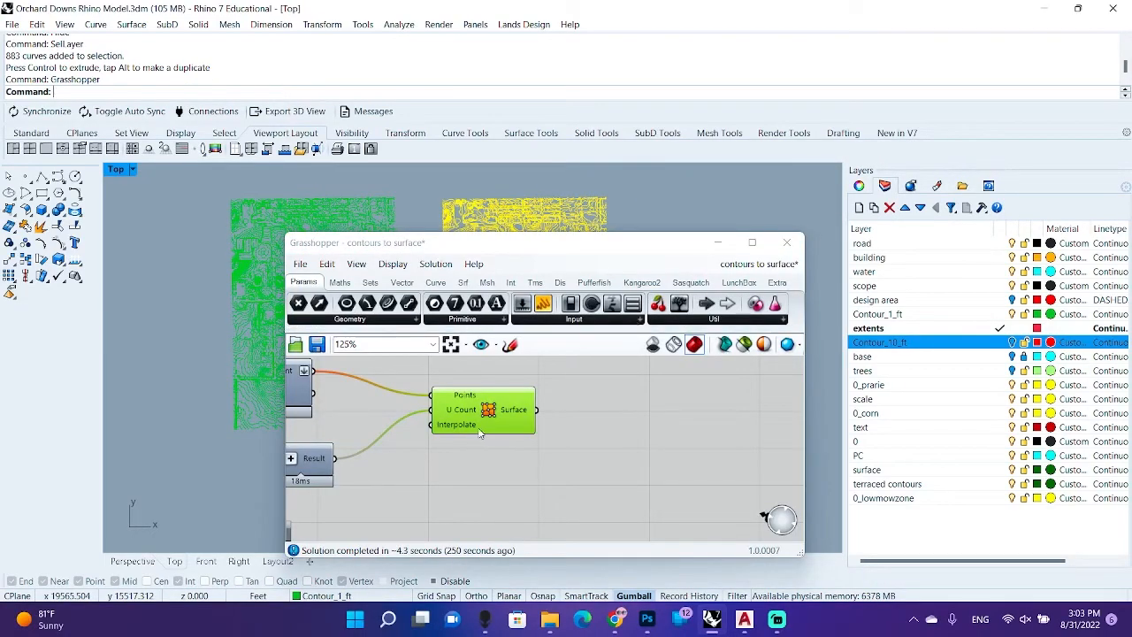
right_drag(453, 436, 620, 441)
scroll(610, 439, down, 6)
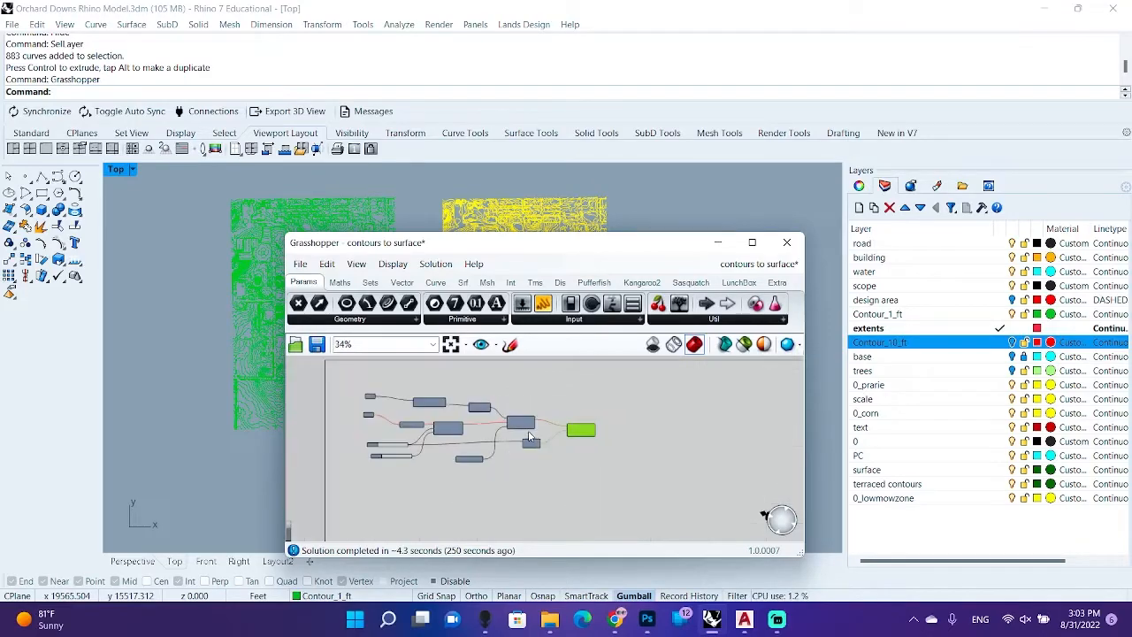
right_drag(509, 371, 567, 391)
drag(581, 253, 261, 233)
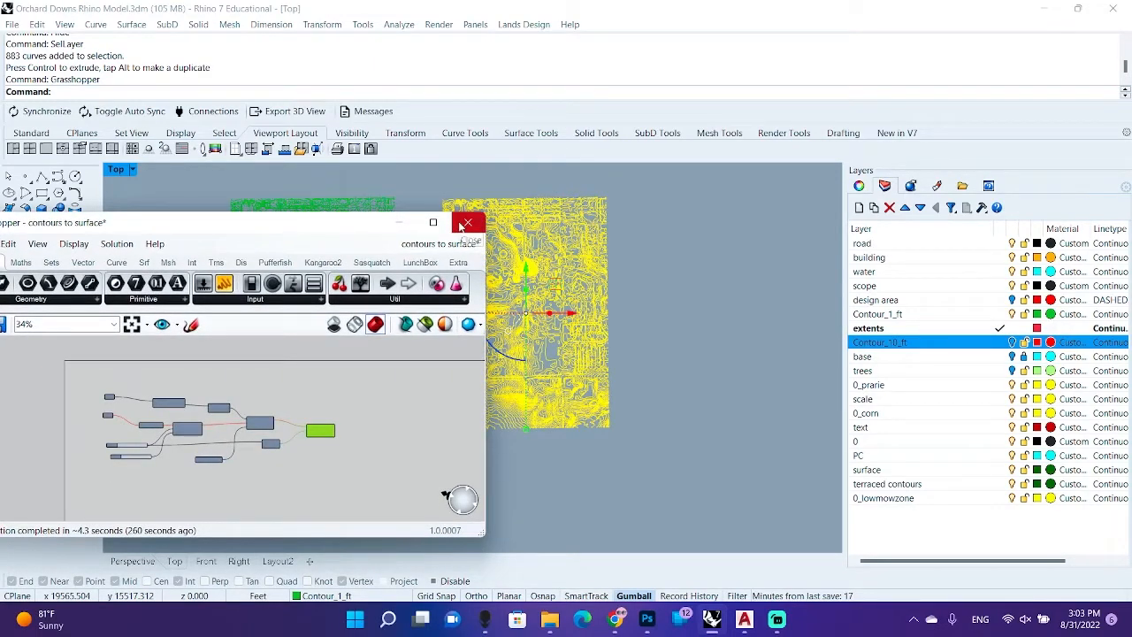
scroll(124, 398, up, 6)
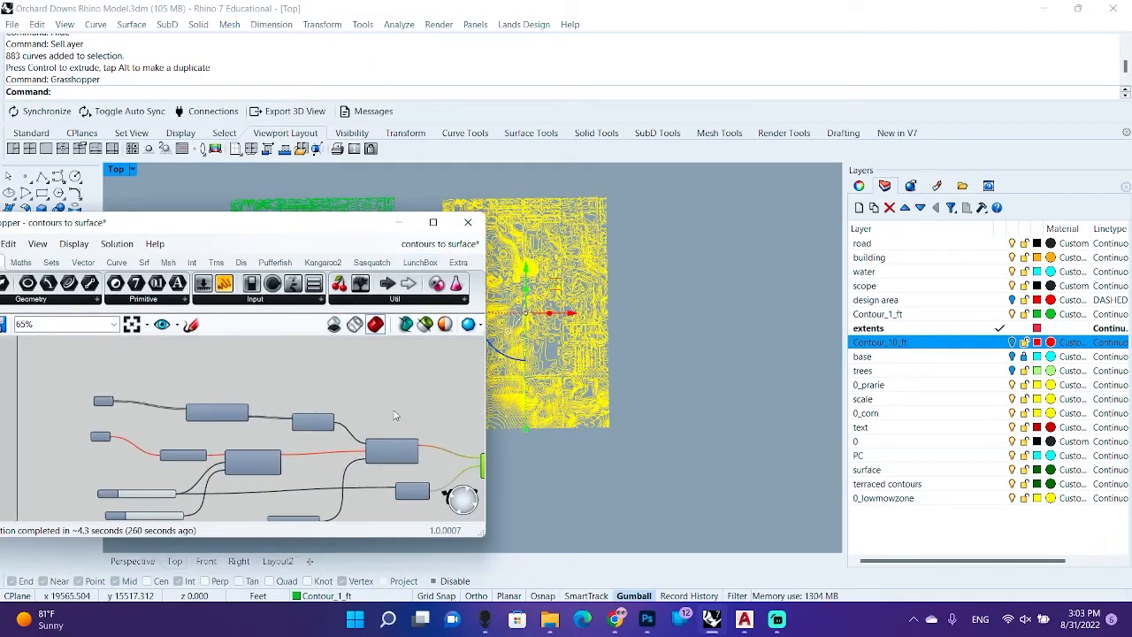
scroll(97, 396, up, 3)
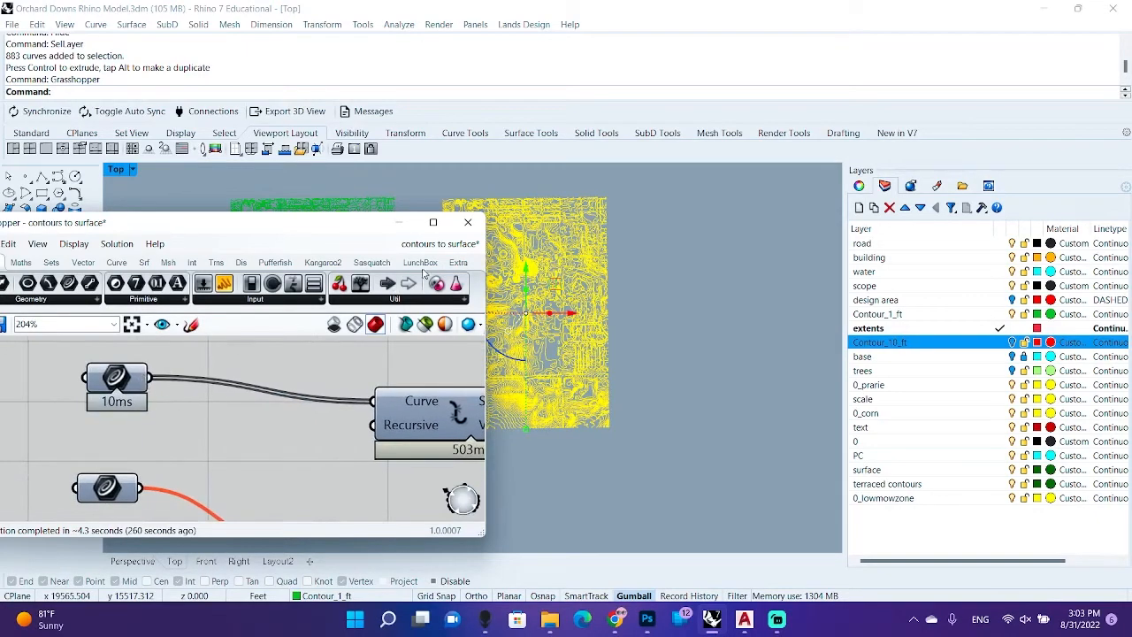
click(470, 221)
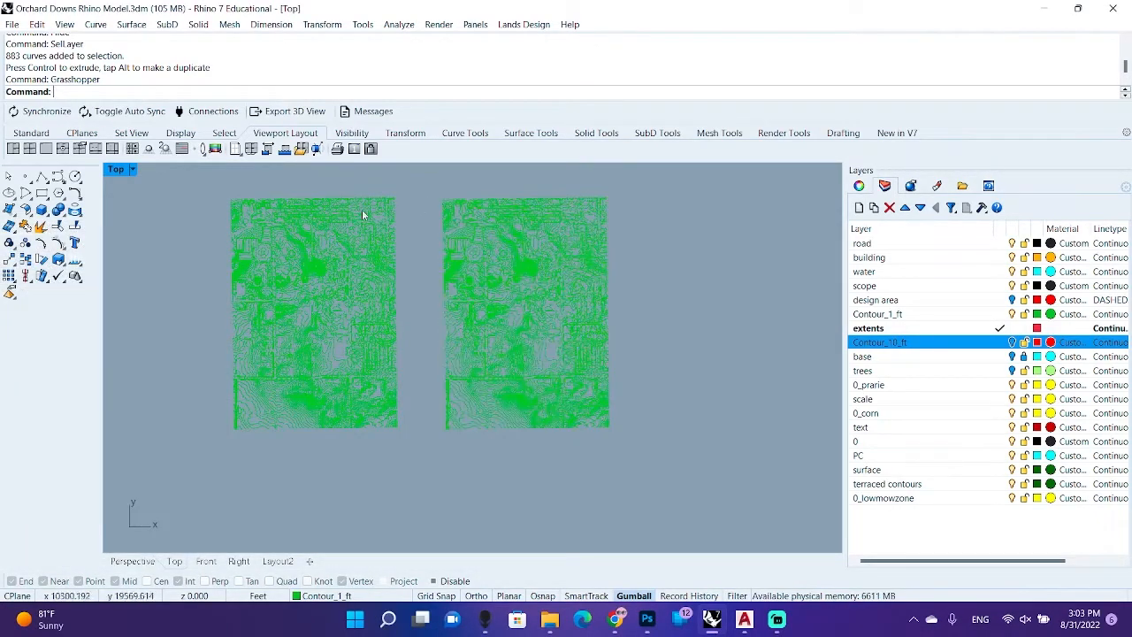
Assign the duplicated contour curves as multiple curves to the upper Curve parameter of the contours to surface definition in Grasshopper
scroll(536, 351, down, 1)
drag(648, 473, 437, 210)
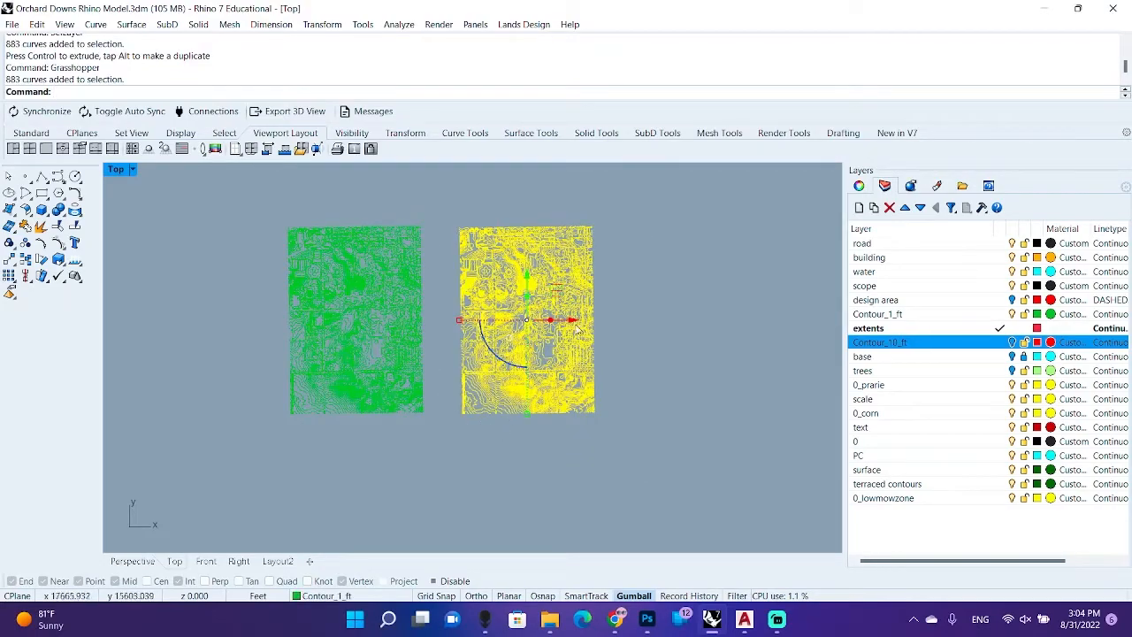
text(Grasshopper)
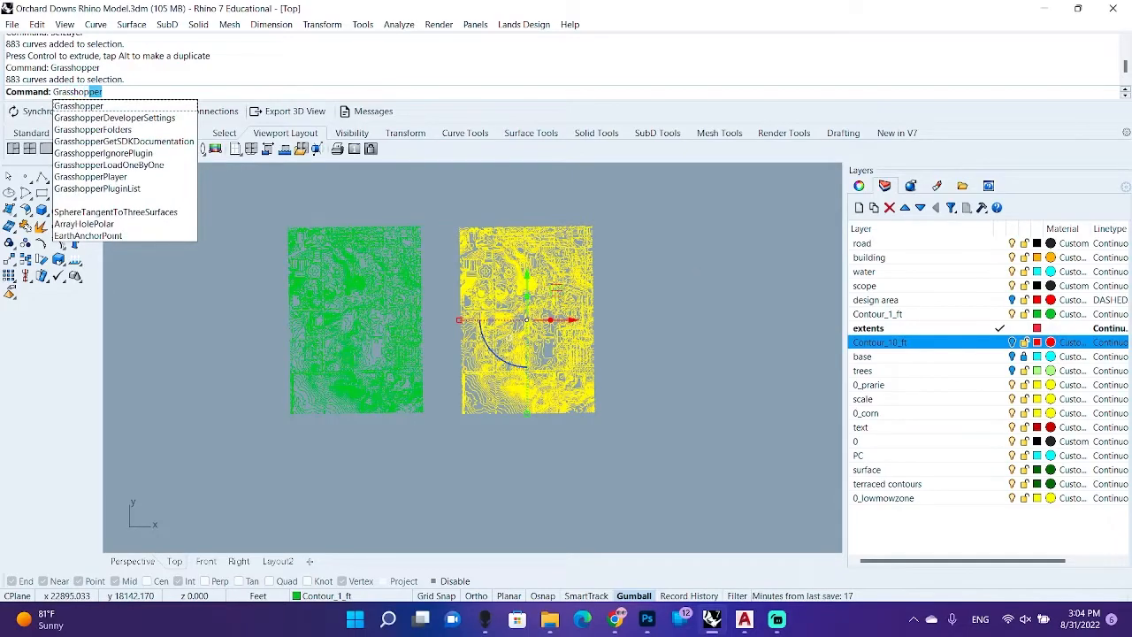
key(Return)
scroll(312, 341, down, 2)
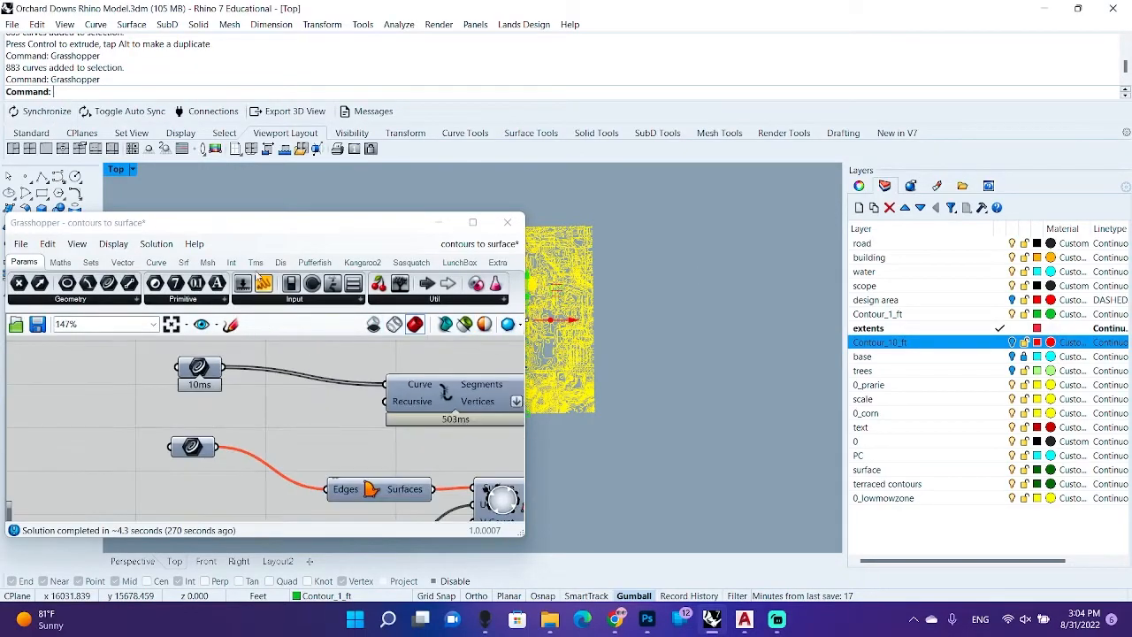
drag(177, 227, 316, 192)
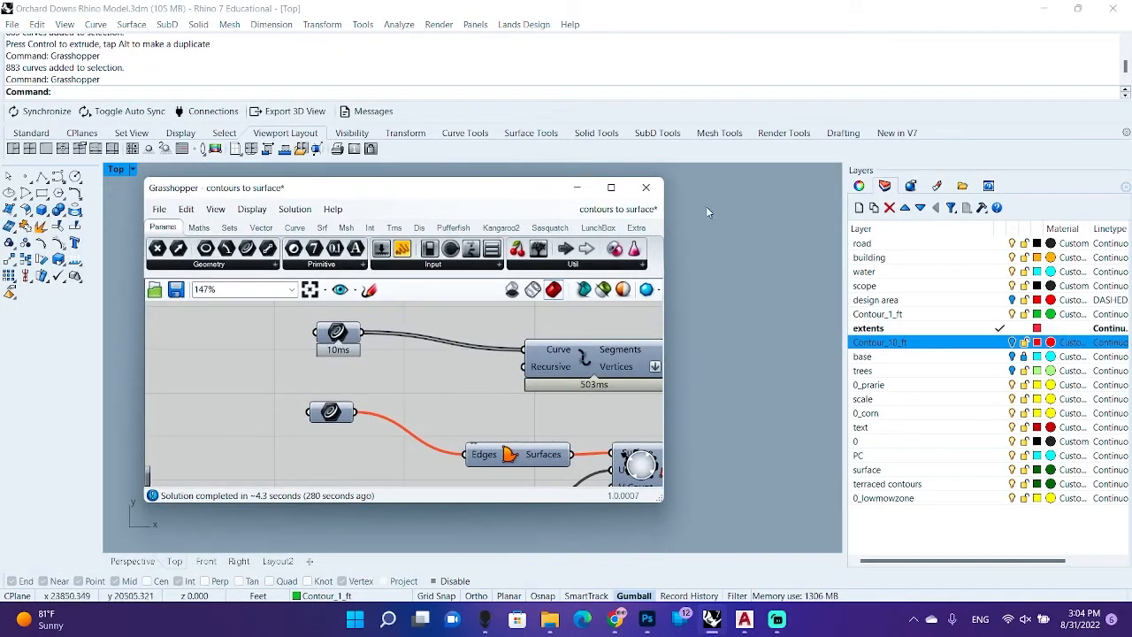
scroll(377, 340, up, 5)
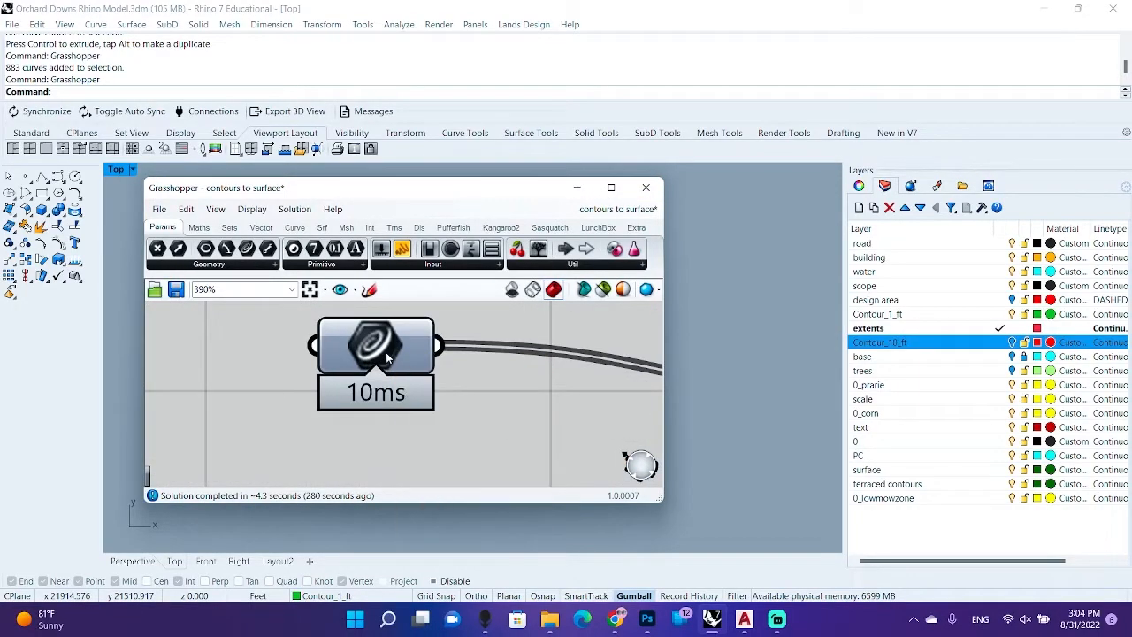
scroll(387, 356, down, 4)
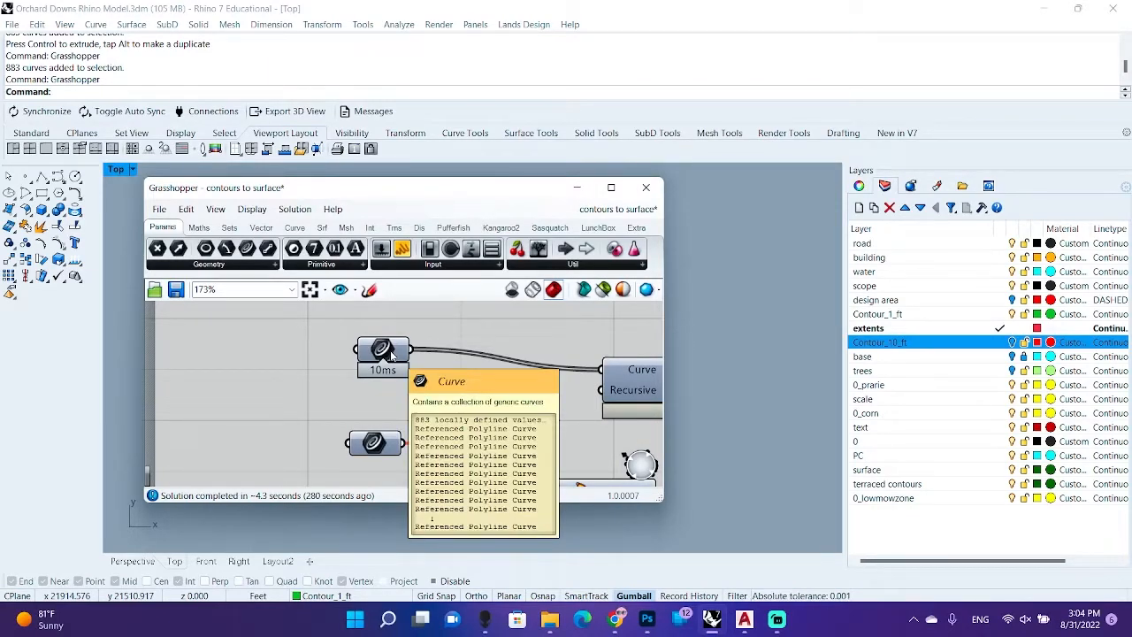
right_click(390, 354)
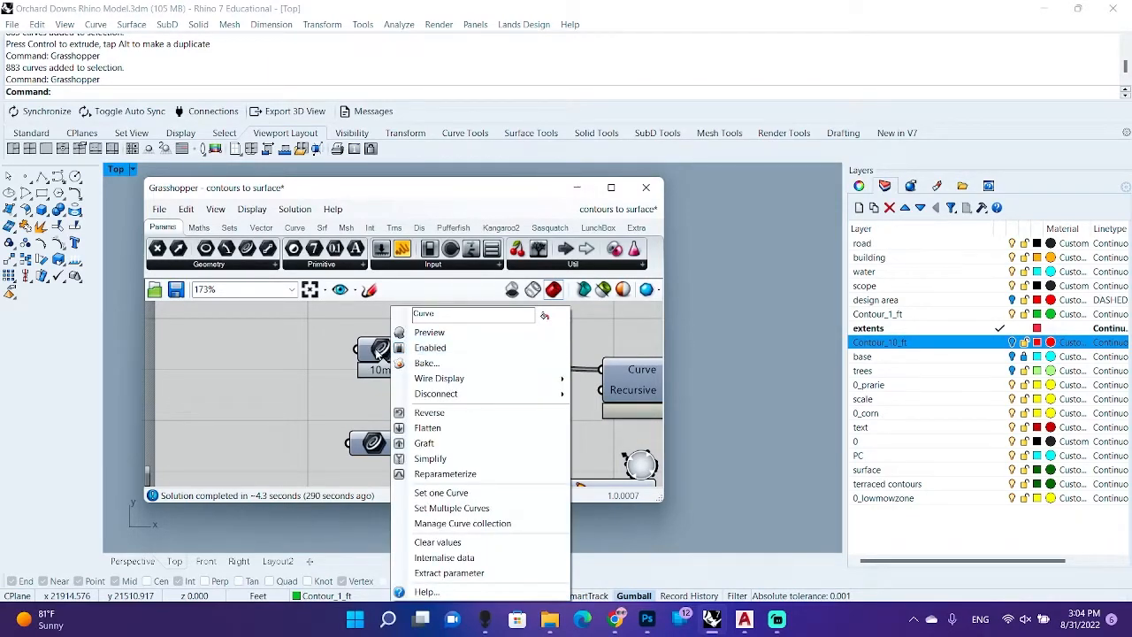
click(458, 507)
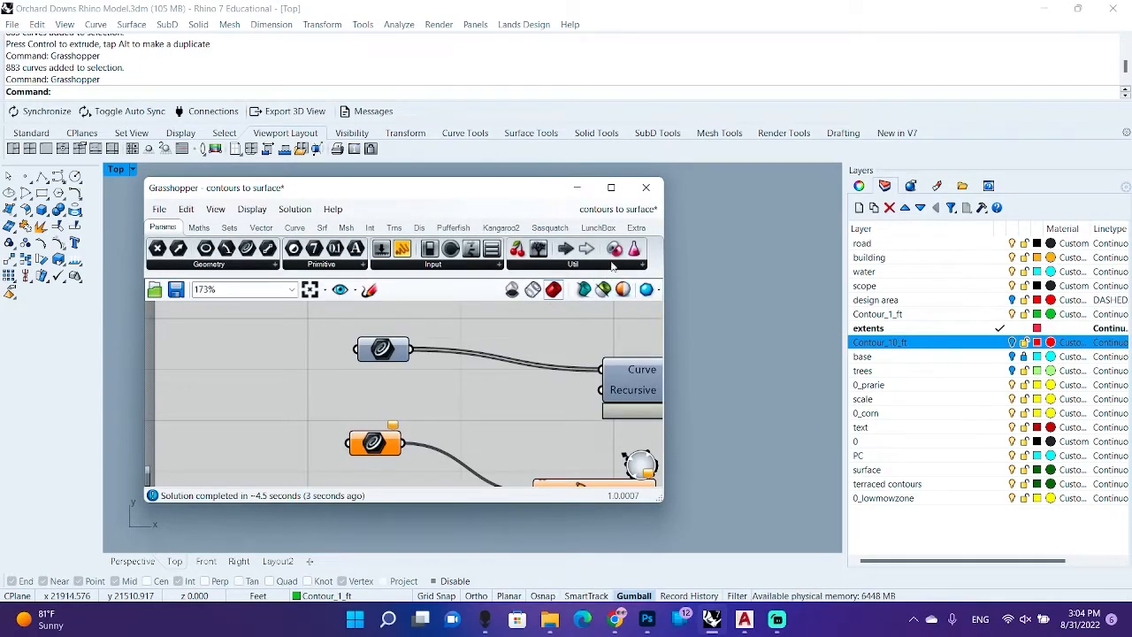
Examine the recomputed definition, from the mesh and surface division components back to the lower Curve parameter that feeds the edge surface
scroll(509, 384, down, 4)
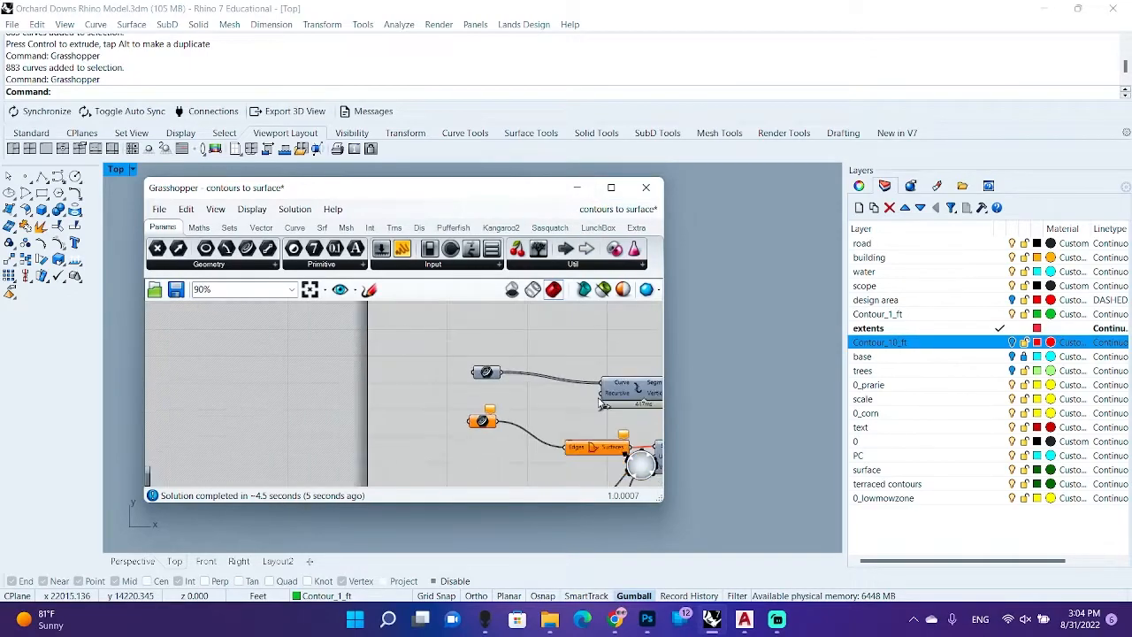
scroll(509, 383, up, 5)
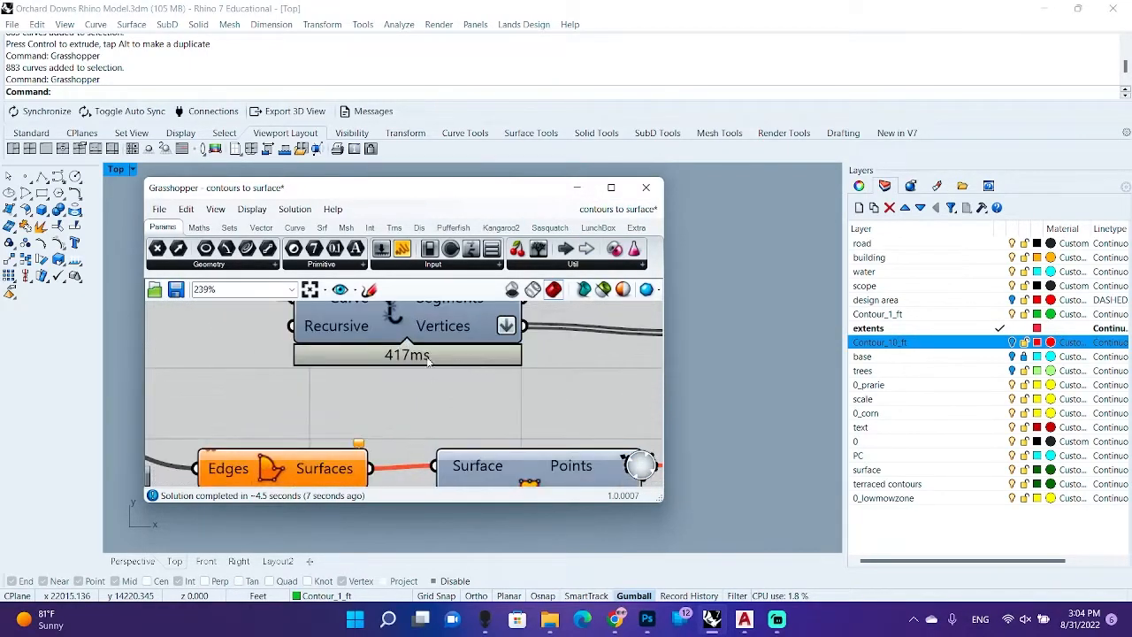
right_drag(636, 394, 413, 354)
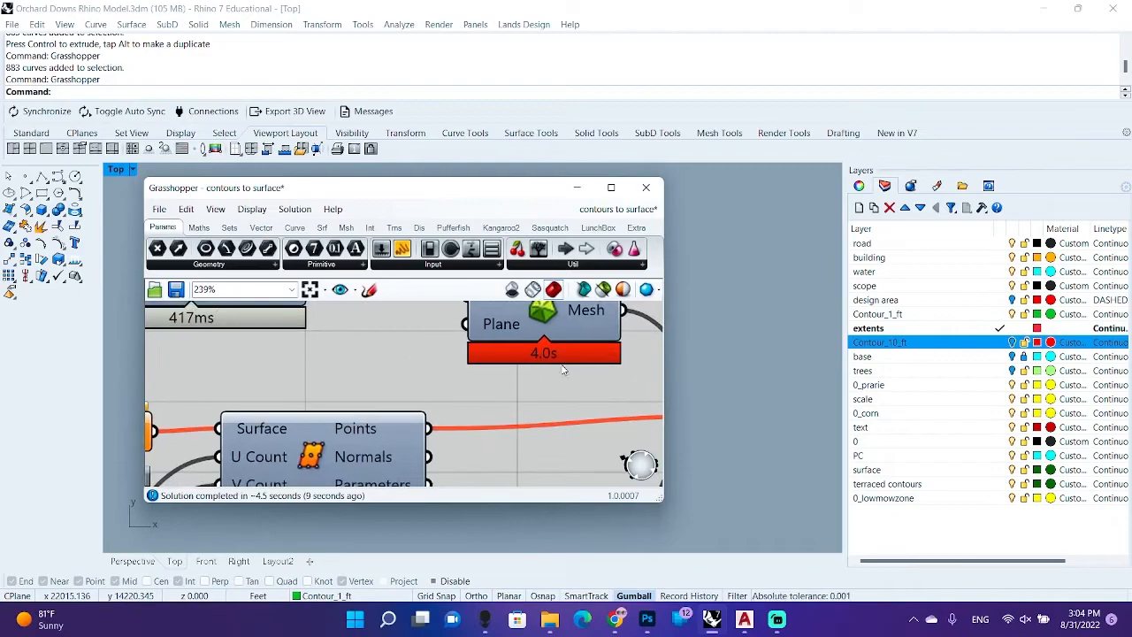
scroll(567, 352, down, 4)
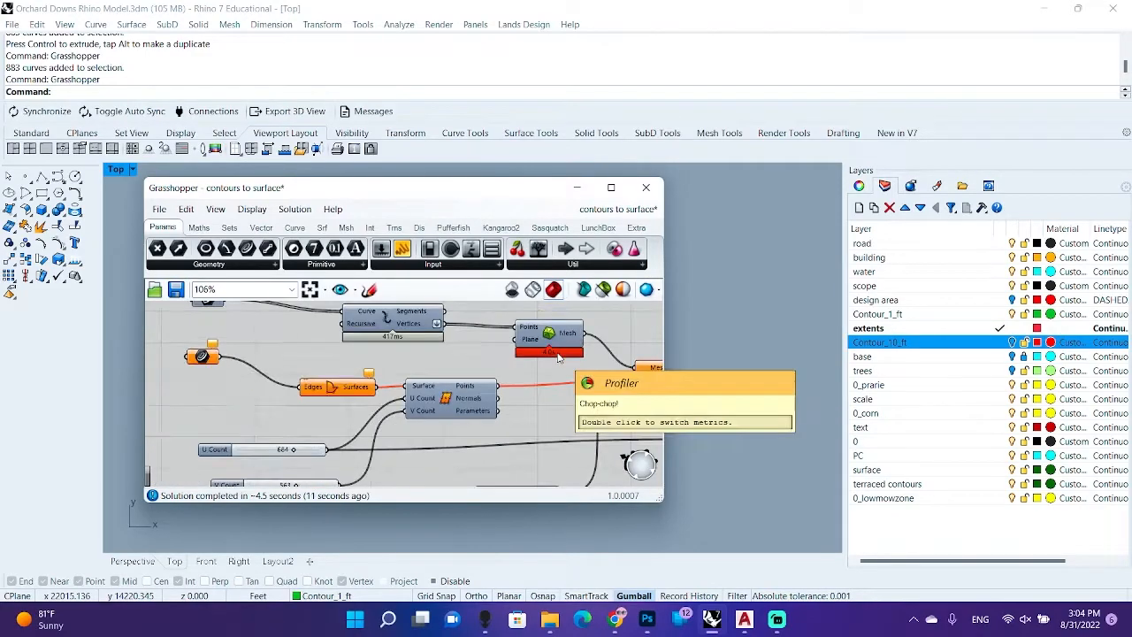
right_drag(567, 354, 474, 336)
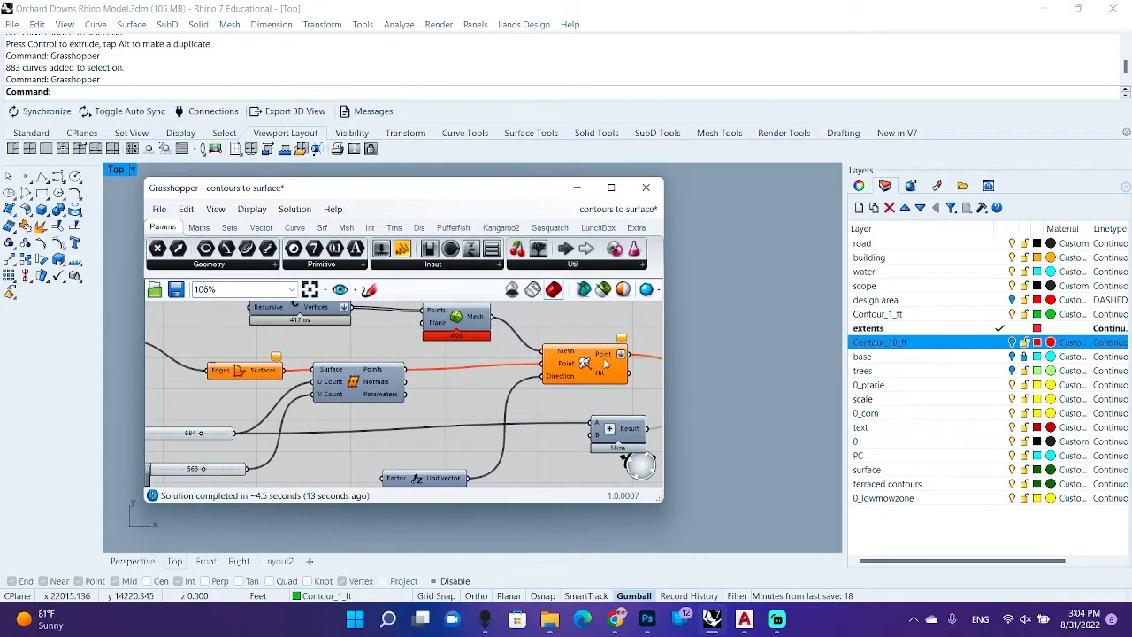
scroll(594, 363, up, 2)
scroll(581, 364, down, 6)
scroll(544, 361, up, 3)
scroll(542, 361, up, 1)
right_drag(577, 352, 532, 411)
right_drag(425, 381, 528, 404)
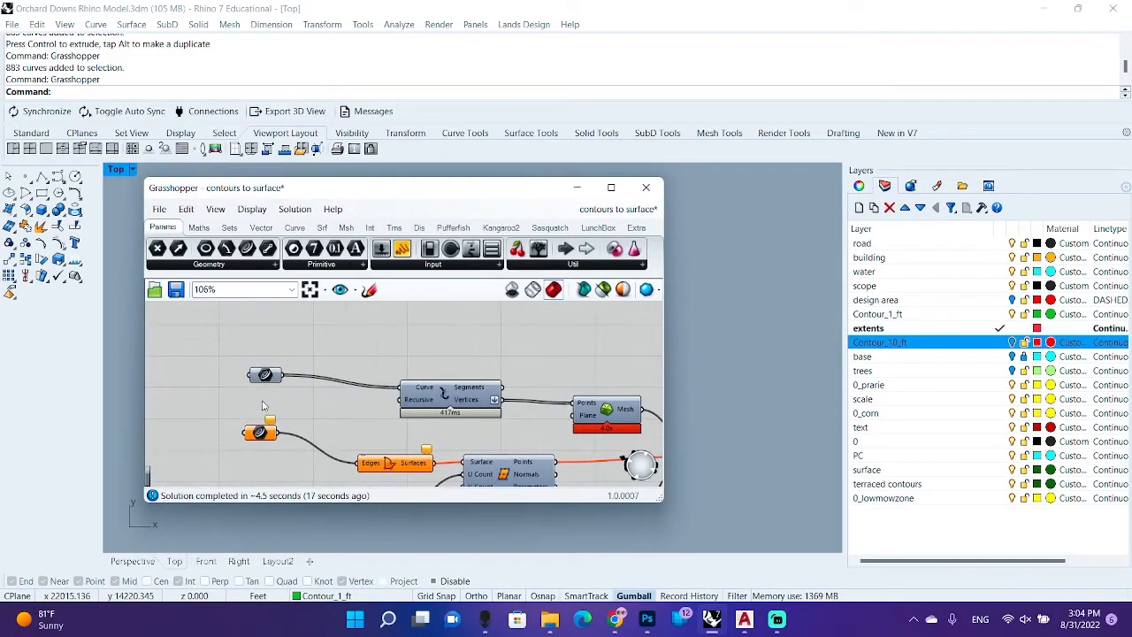
scroll(263, 405, up, 5)
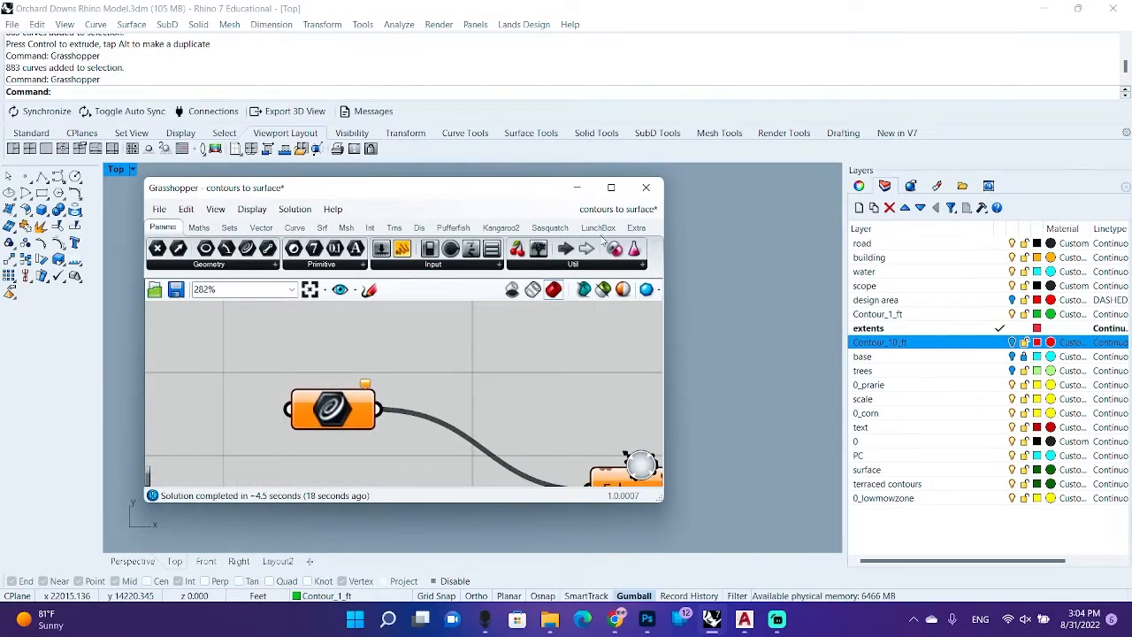
Minimize Grasshopper and start a rectangle in the Top view with the extents layer highlighted
click(577, 188)
click(675, 306)
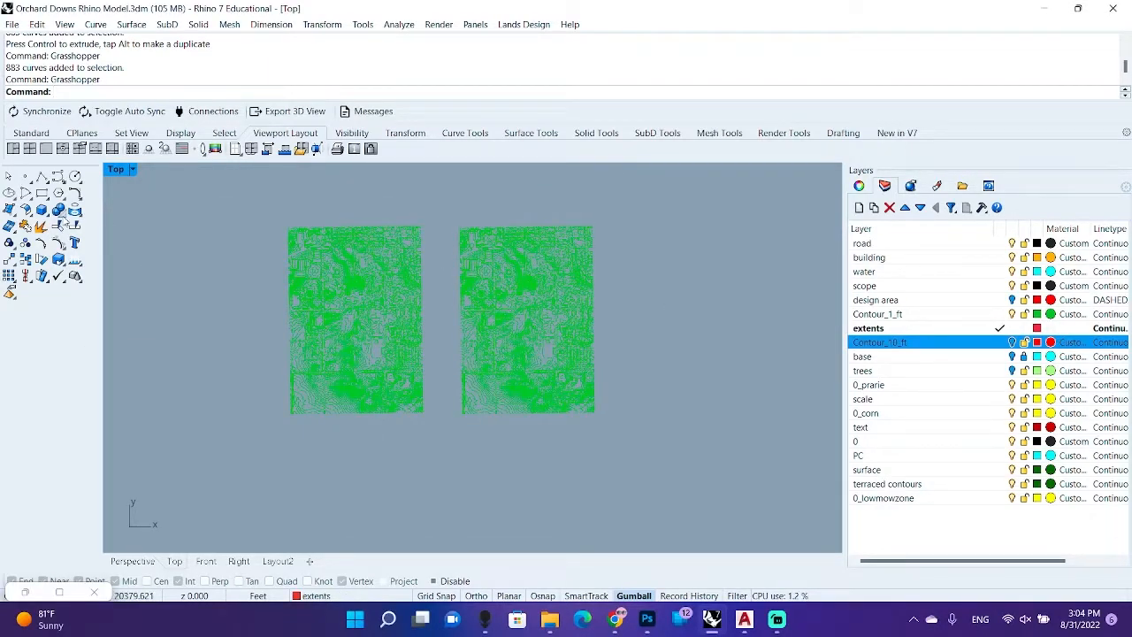
click(42, 193)
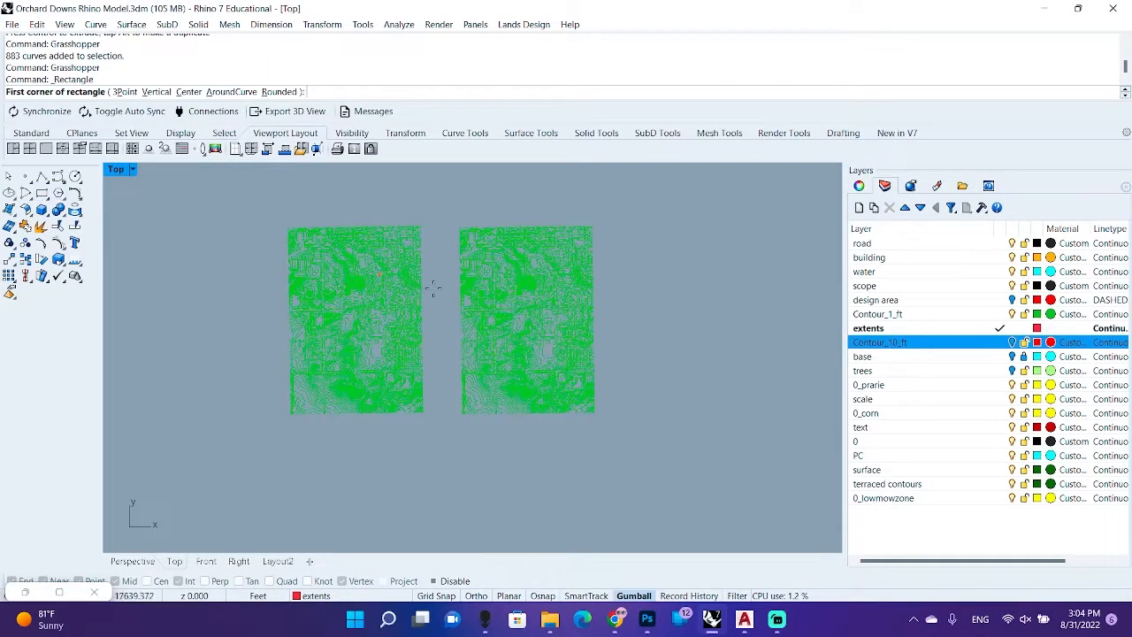
click(997, 329)
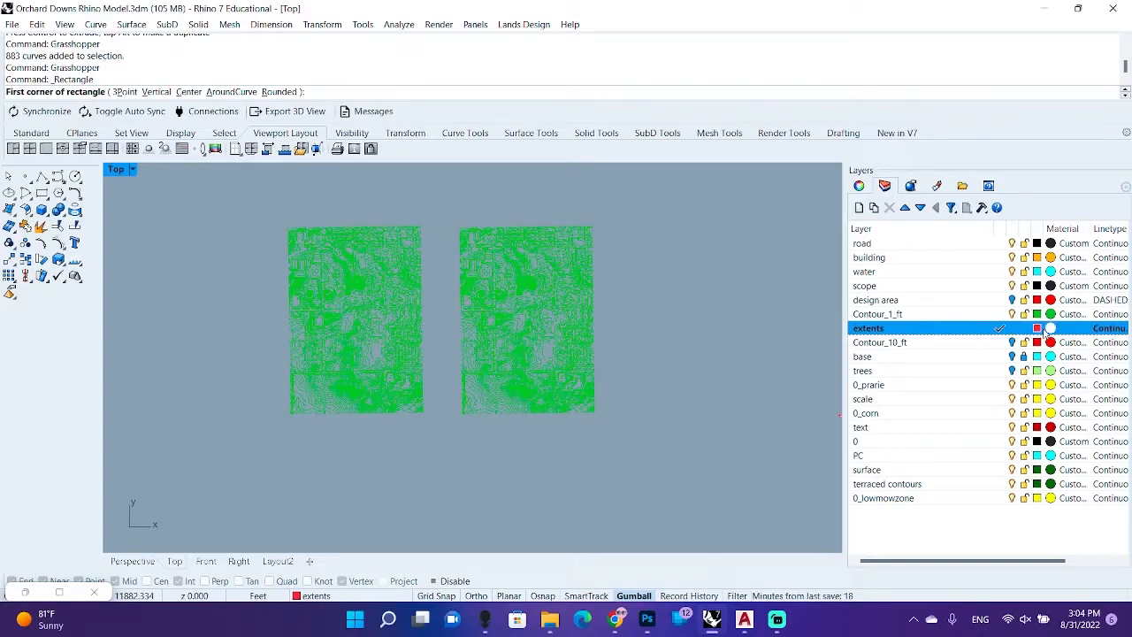
Try to draw a rectangle over the duplicated contours, from their upper-left corner to near their lower-right corner
scroll(494, 265, up, 5)
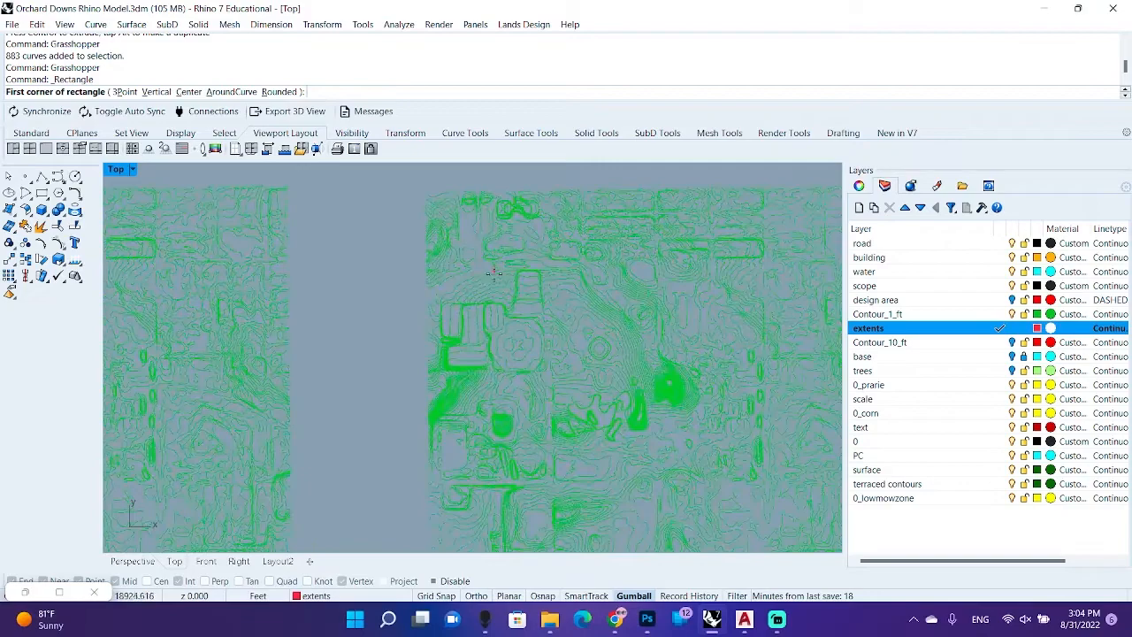
scroll(493, 372, down, 4)
right_drag(653, 354, 614, 296)
scroll(498, 212, up, 8)
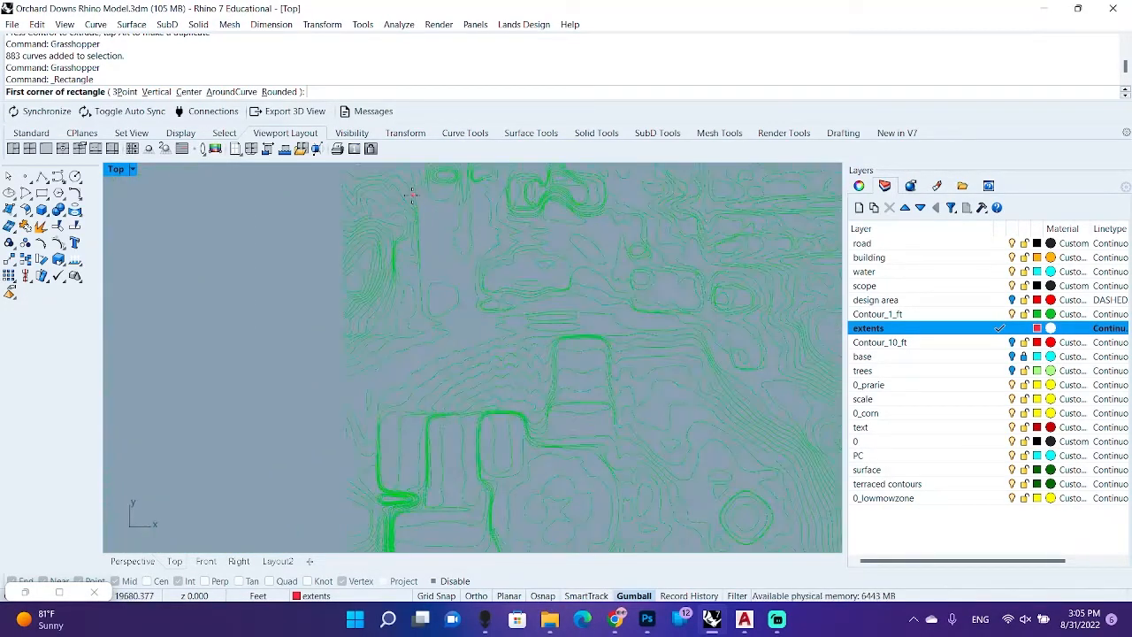
scroll(423, 253, down, 8)
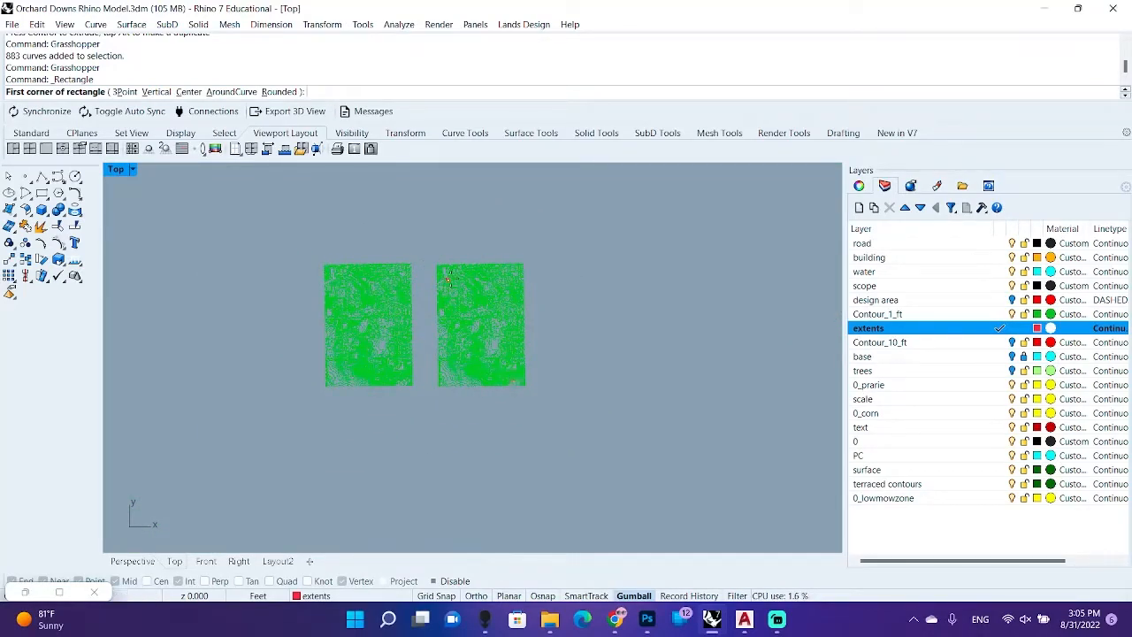
scroll(442, 267, up, 5)
scroll(439, 260, down, 1)
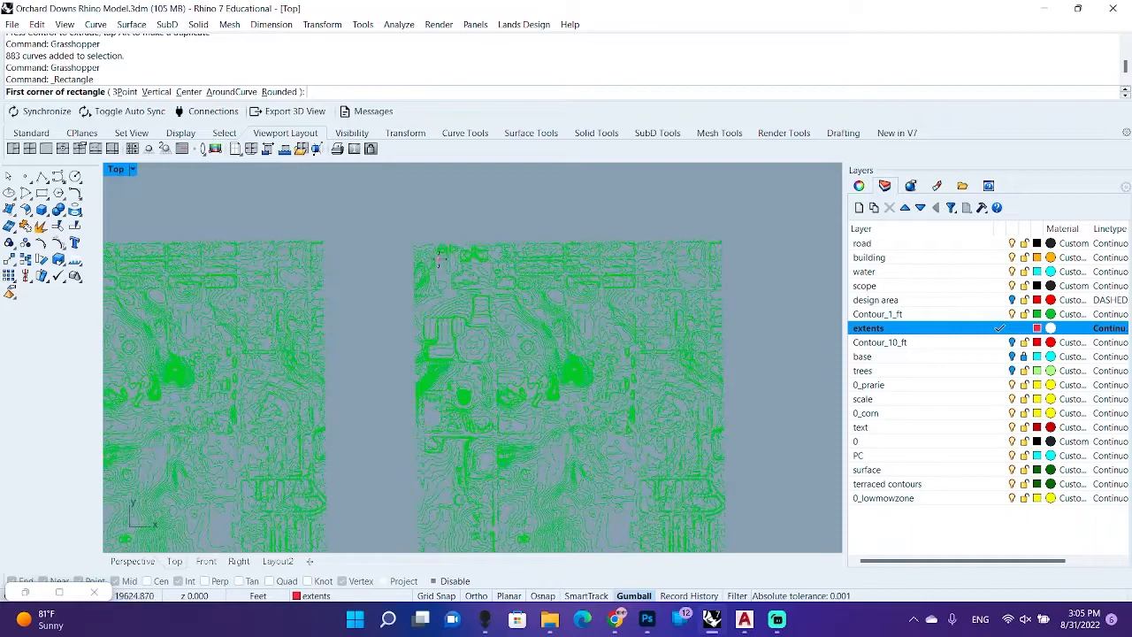
click(415, 246)
scroll(586, 393, down, 2)
right_drag(588, 398, 550, 265)
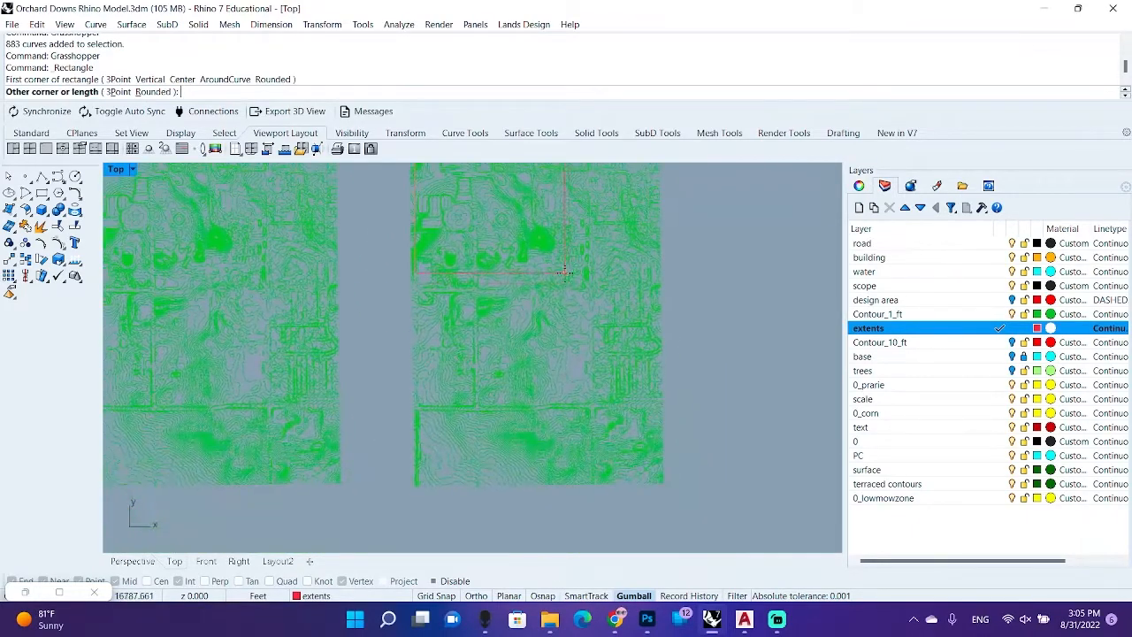
click(633, 435)
Draw a rectangle just inside the duplicated contours, from near their upper-left corner to near their lower-right corner
right_drag(479, 333, 473, 404)
right_click(440, 301)
click(418, 220)
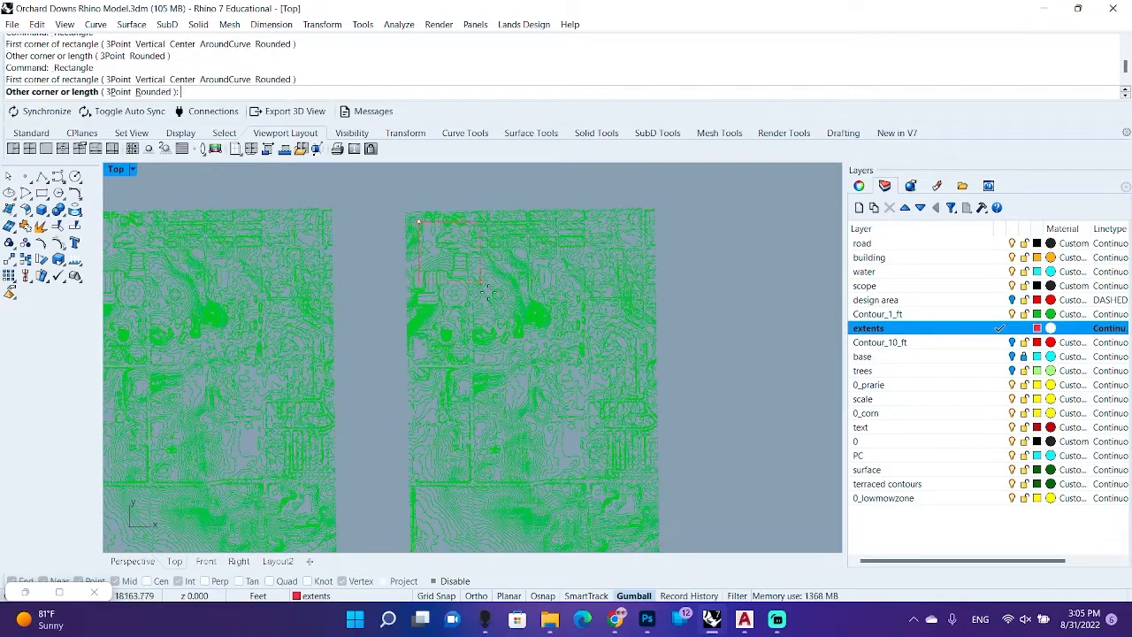
right_drag(644, 531, 611, 460)
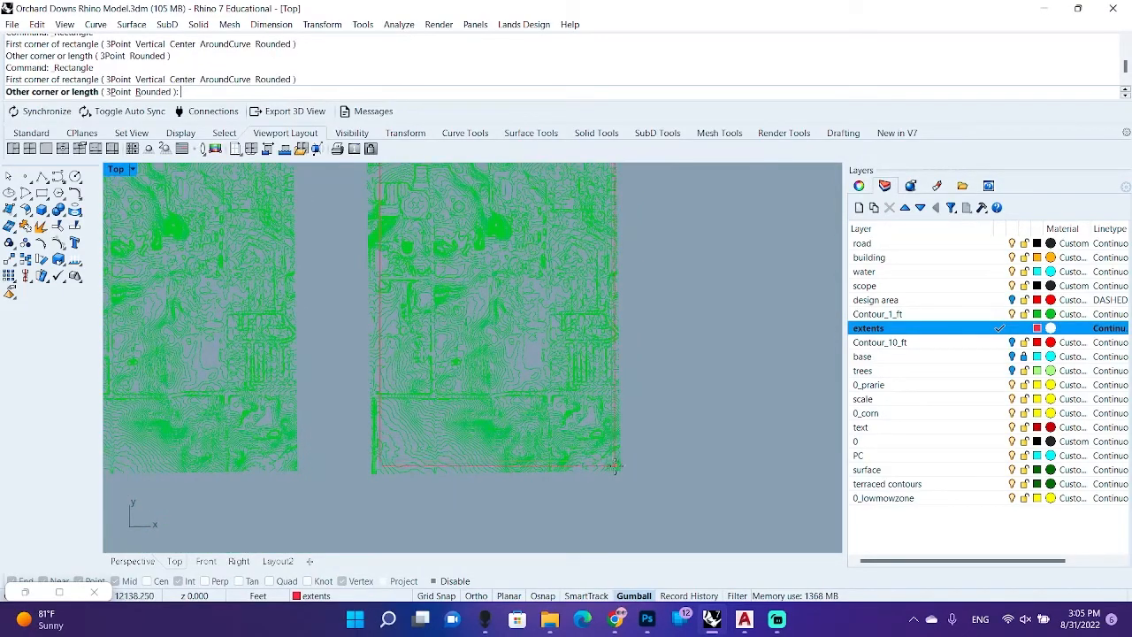
click(615, 466)
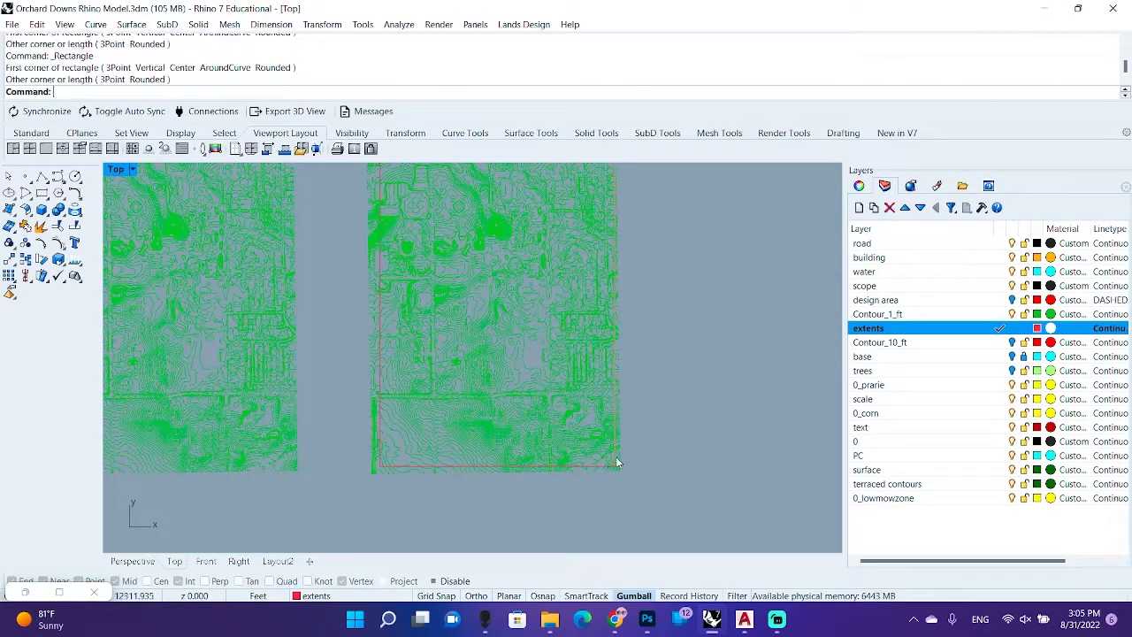
Select the rectangle drawn inside the duplicated contours and reopen Grasshopper
scroll(643, 386, down, 3)
scroll(643, 386, up, 5)
scroll(636, 343, down, 5)
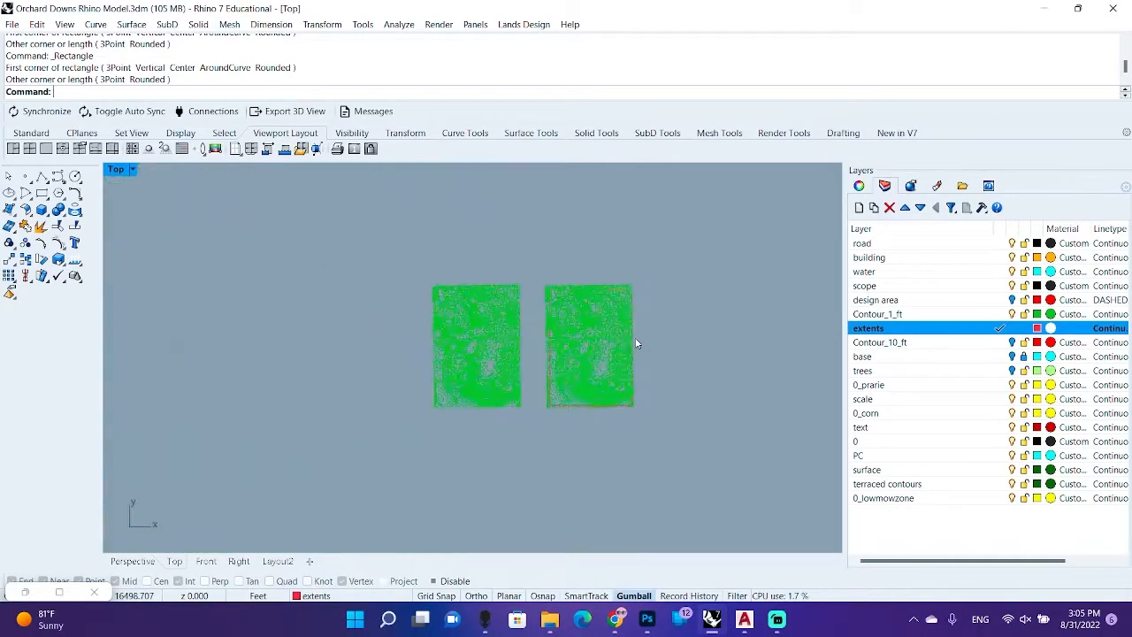
scroll(558, 352, up, 5)
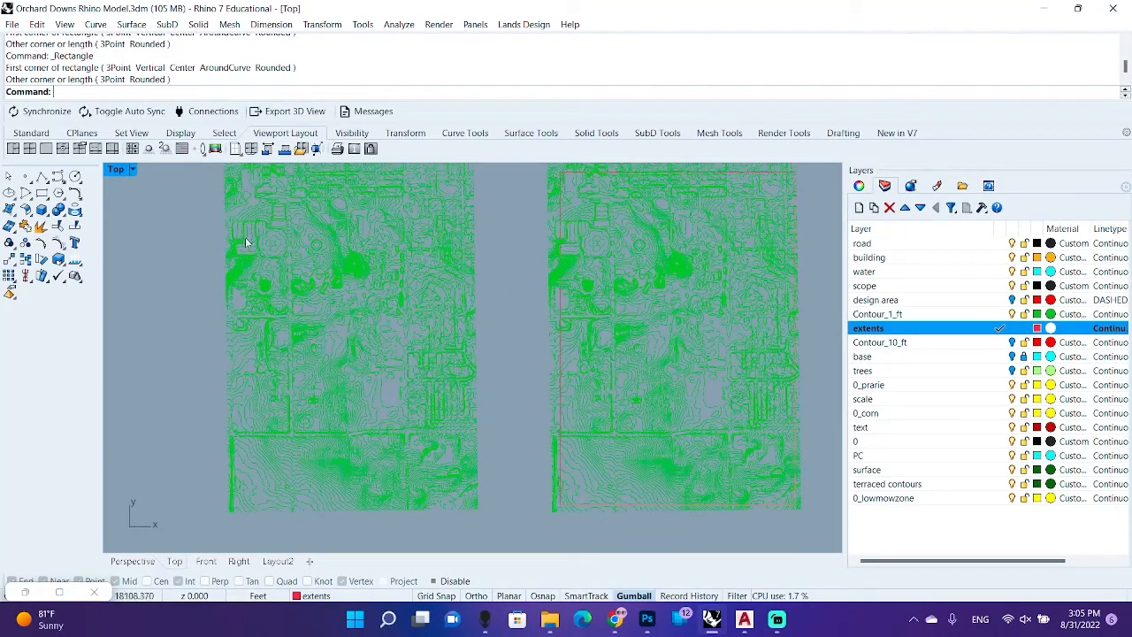
scroll(580, 368, up, 4)
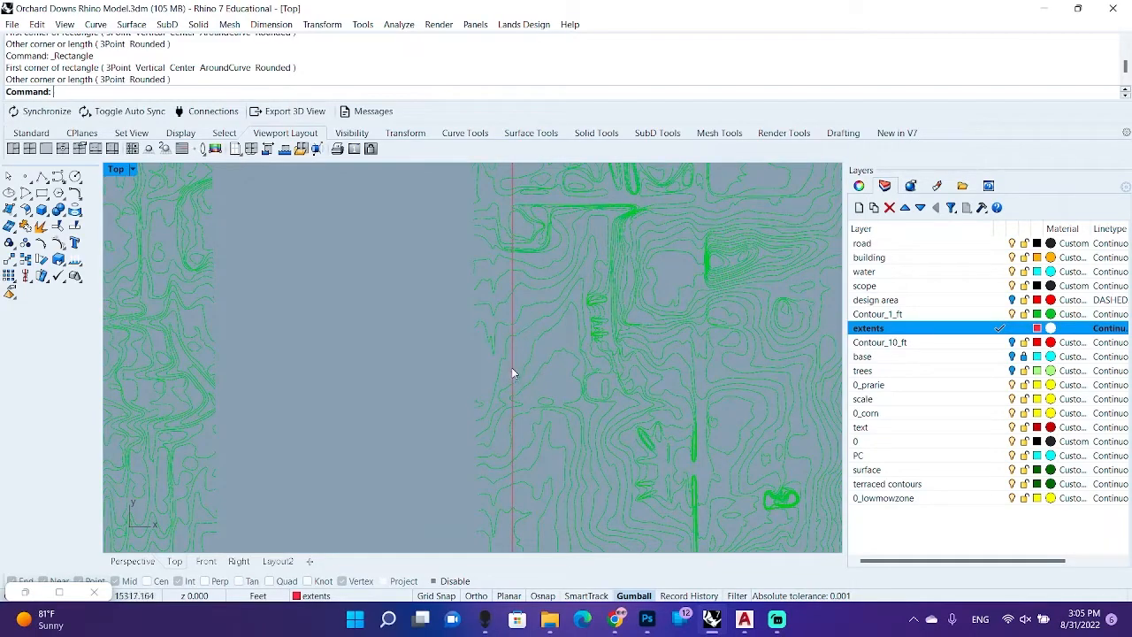
click(512, 363)
scroll(515, 360, down, 4)
text(Grasshopper)
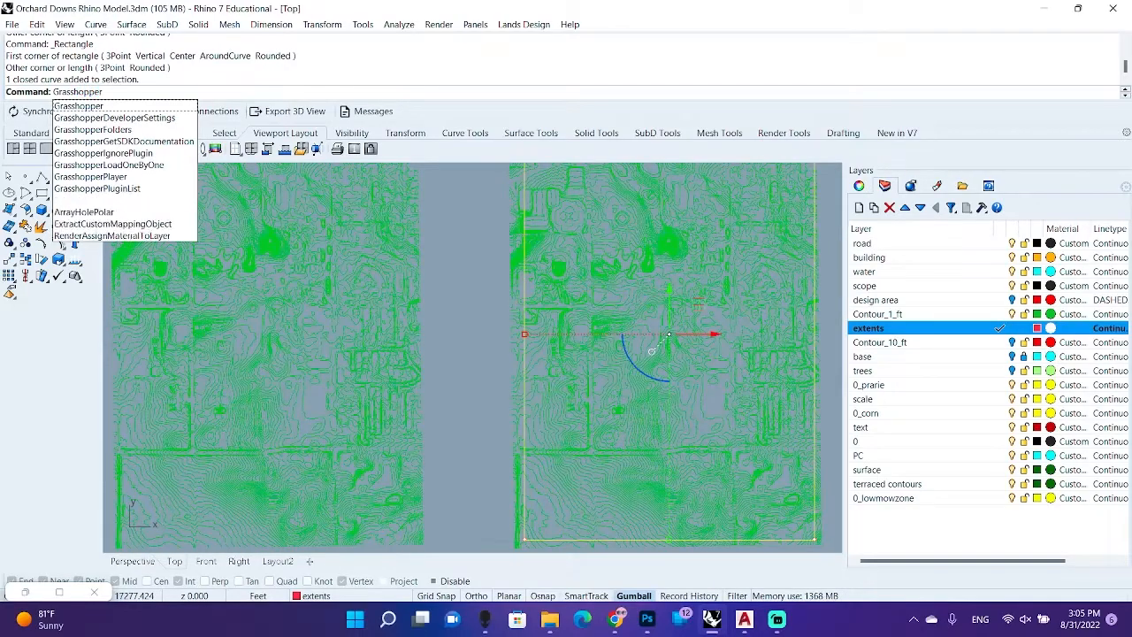
key(Return)
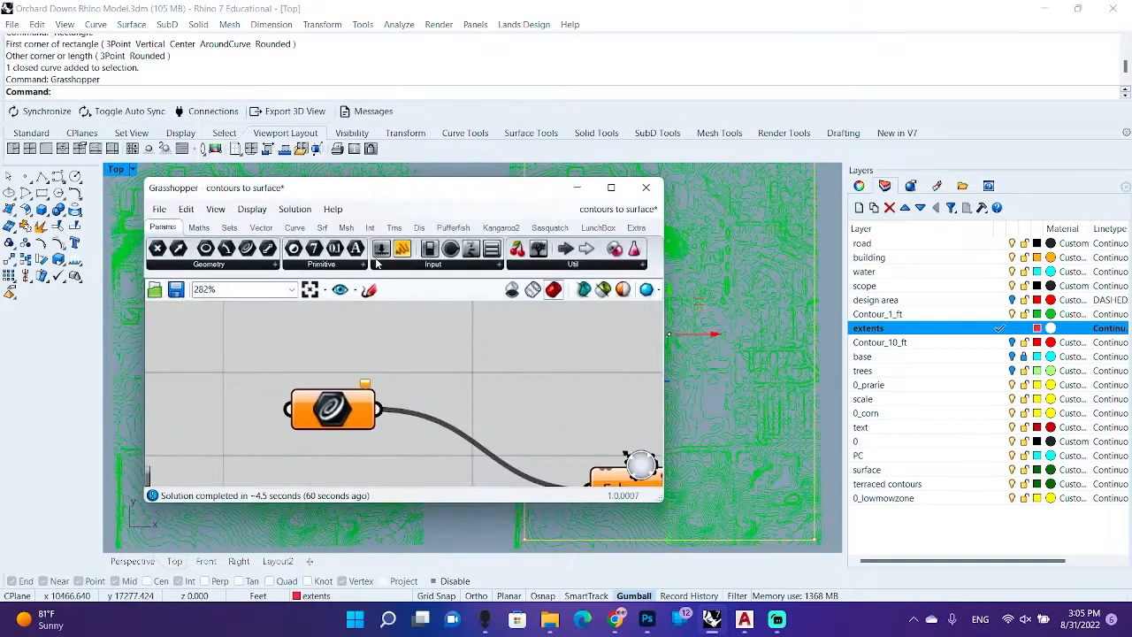
Maximize Grasshopper and assign the selected rectangle as the single curve of the lower Curve parameter that feeds the edge surface
scroll(303, 413, down, 8)
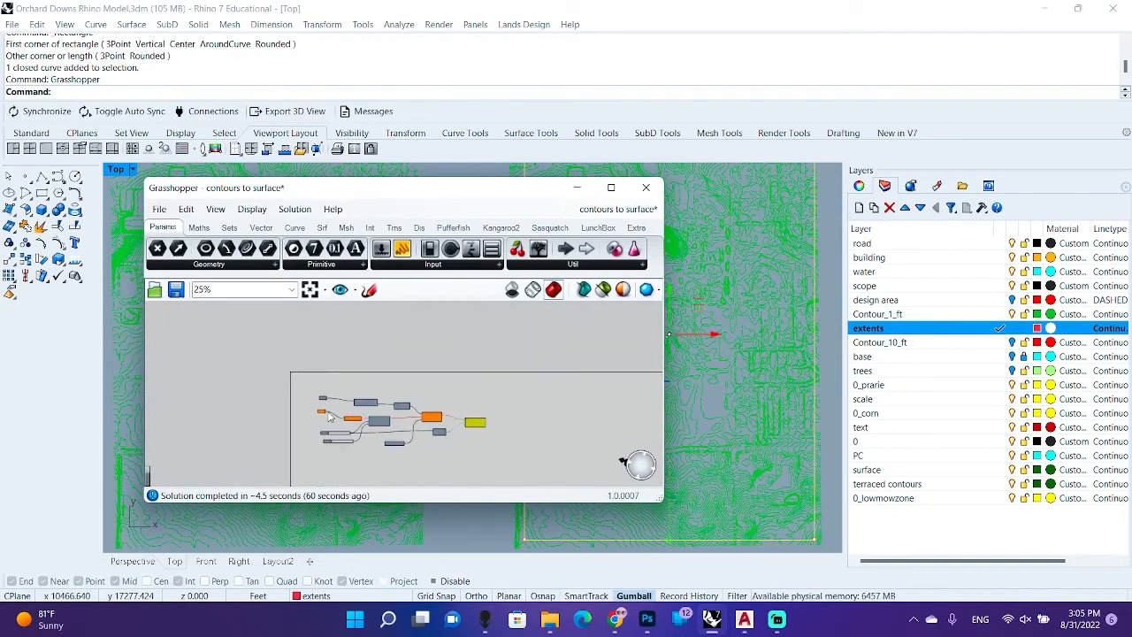
scroll(309, 375, up, 7)
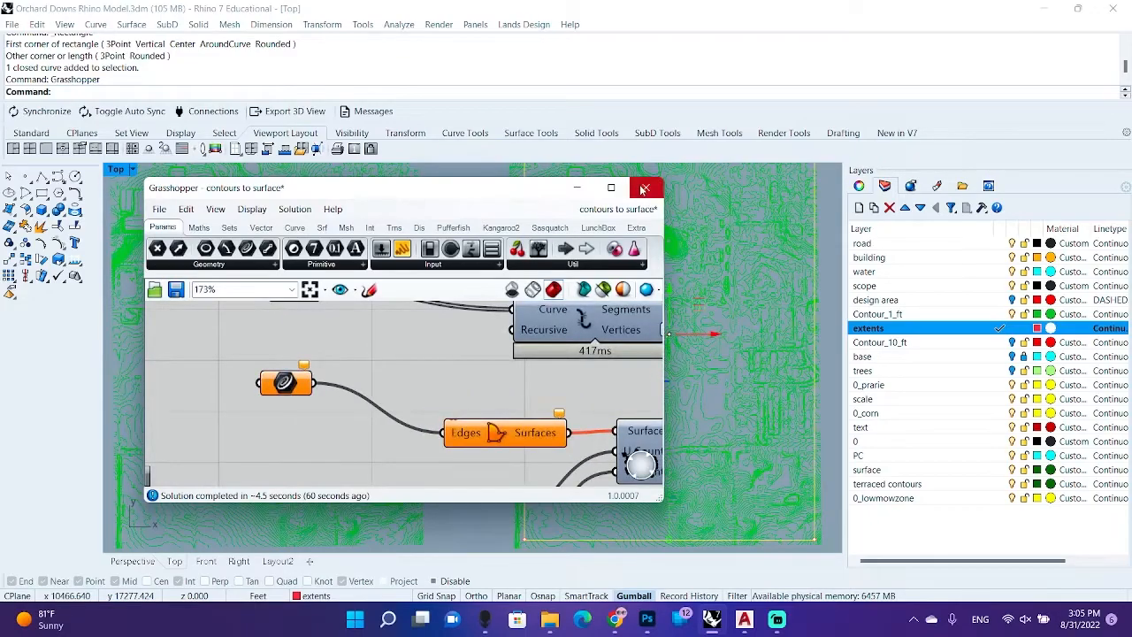
click(610, 187)
scroll(177, 245, down, 2)
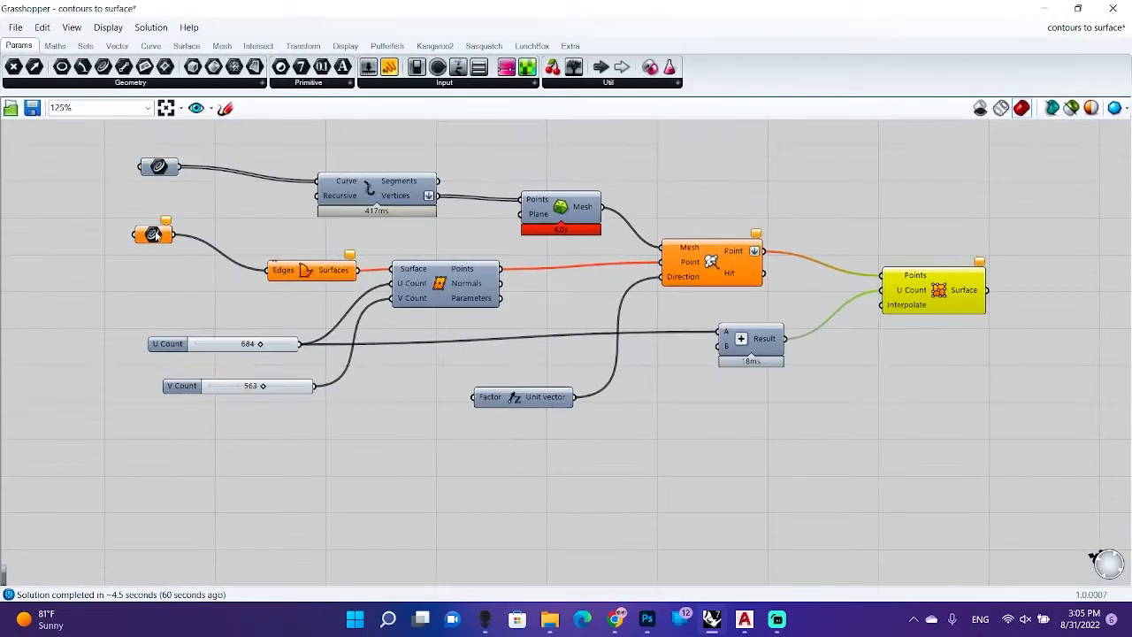
scroll(155, 234, up, 3)
right_drag(155, 235, 151, 277)
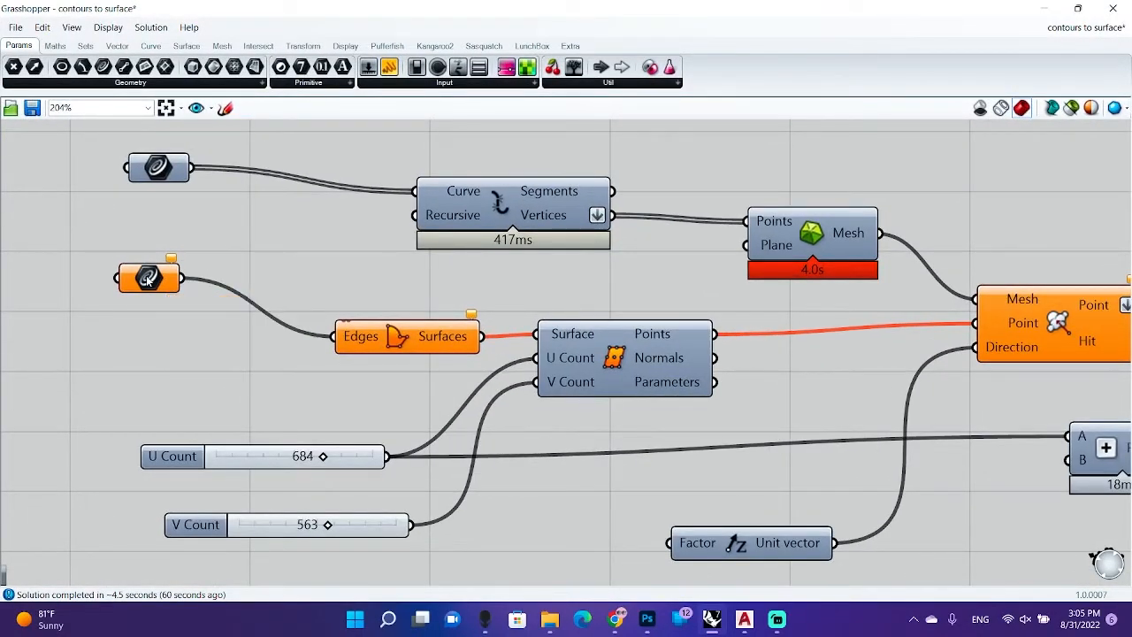
right_click(148, 278)
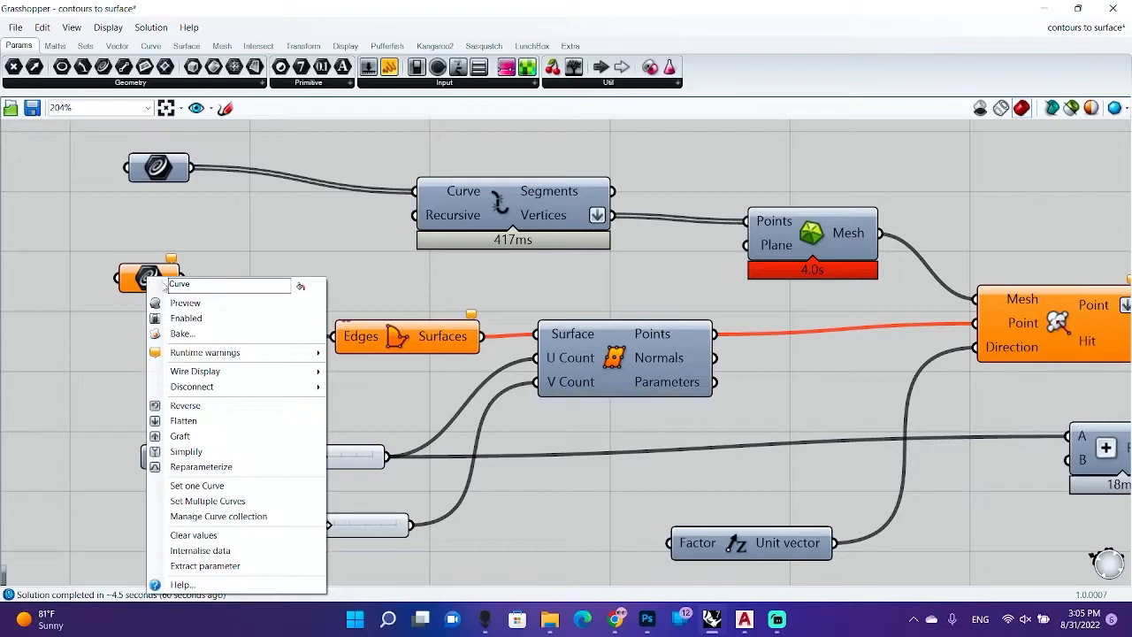
click(219, 483)
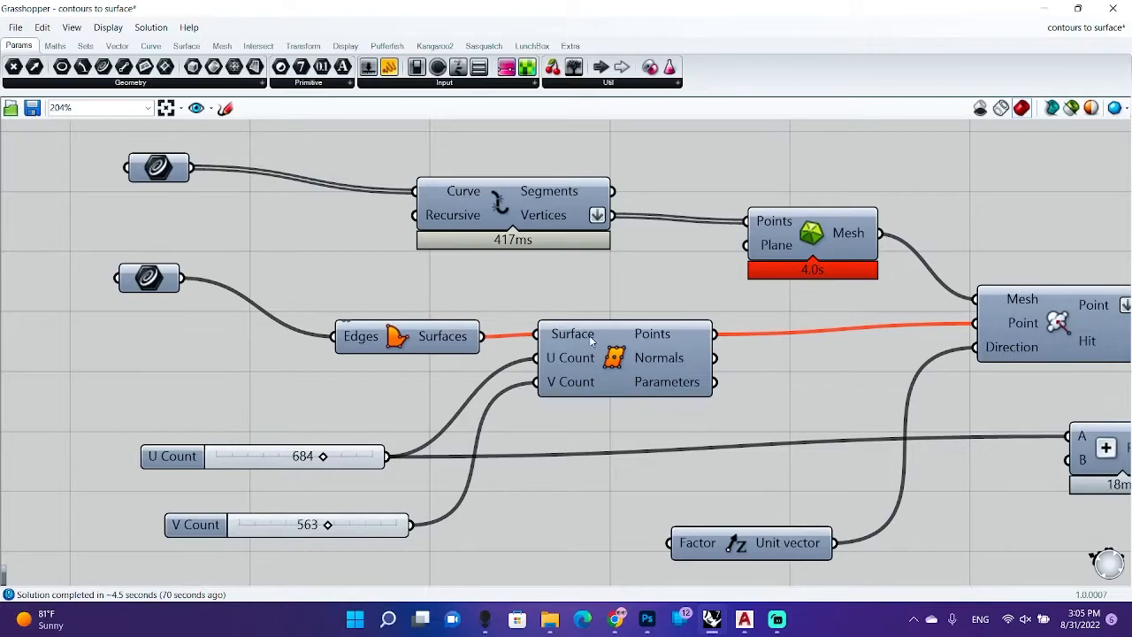
Check the warning on the final surface component at the end of the definition
scroll(864, 238, down, 1)
right_drag(932, 248, 638, 252)
mouse_move(1064, 341)
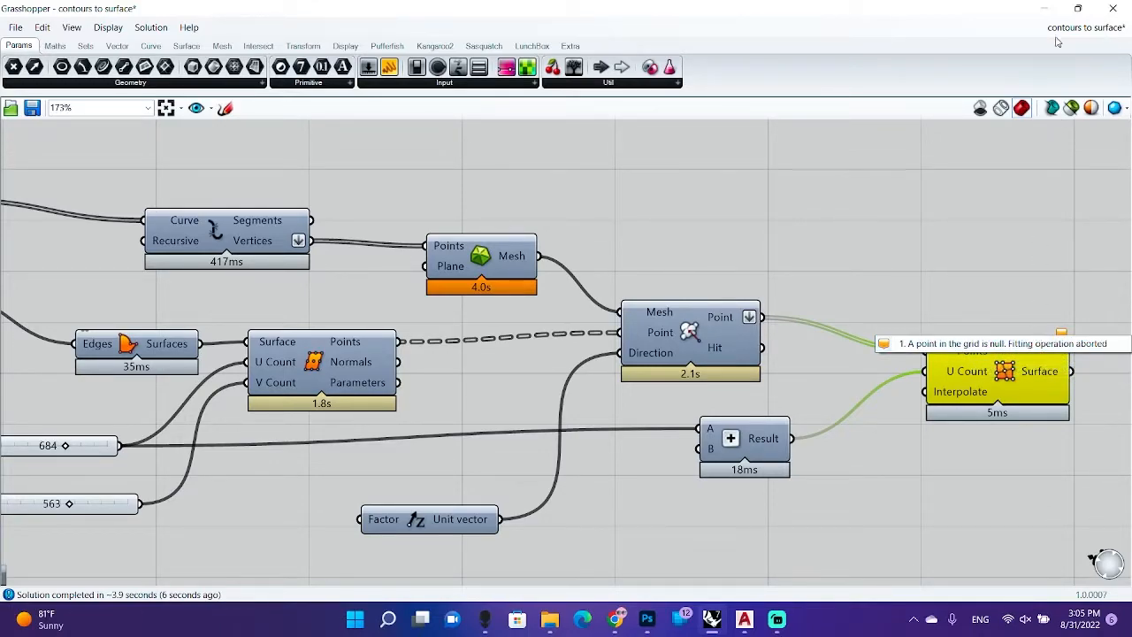
Turn on the preview of the curve explode component that outputs the contour segments and vertices
click(250, 235)
right_click(251, 232)
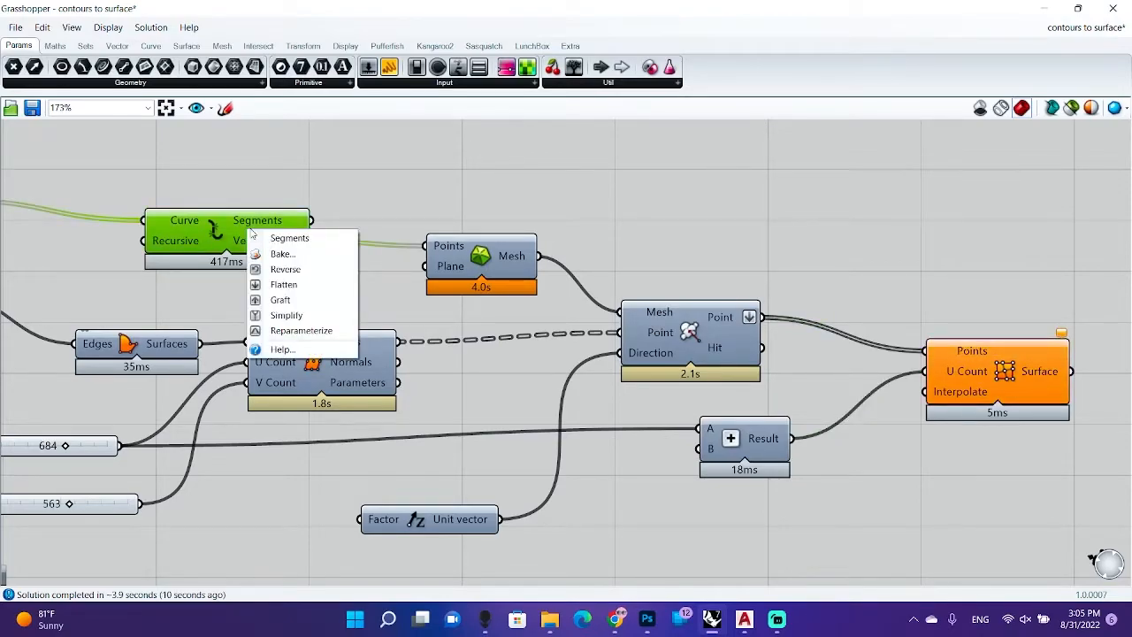
click(163, 306)
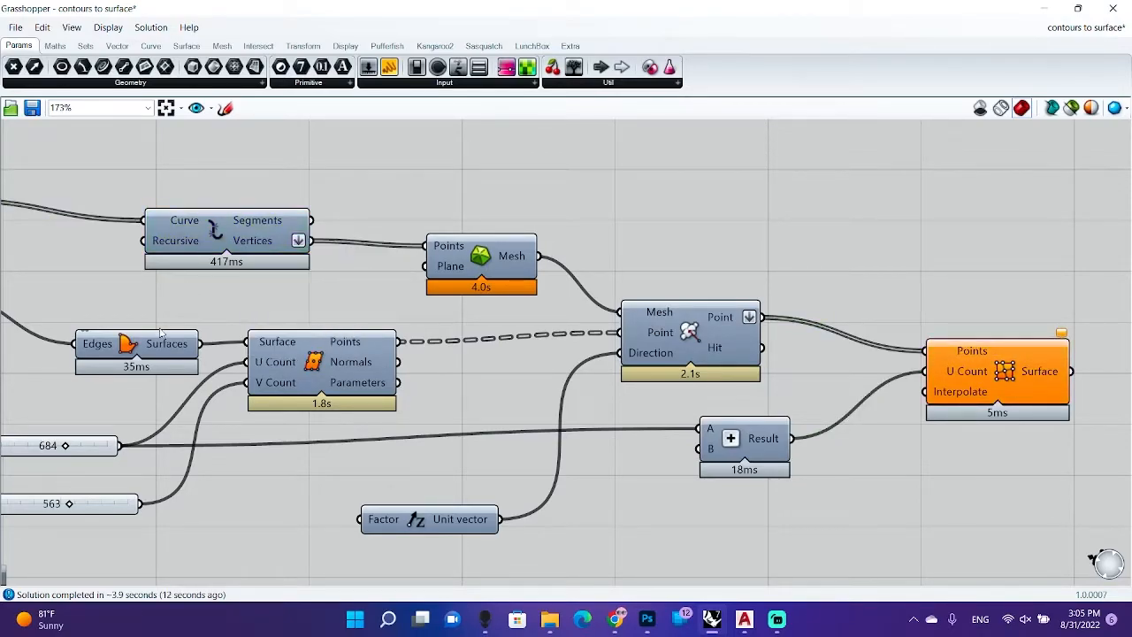
click(221, 239)
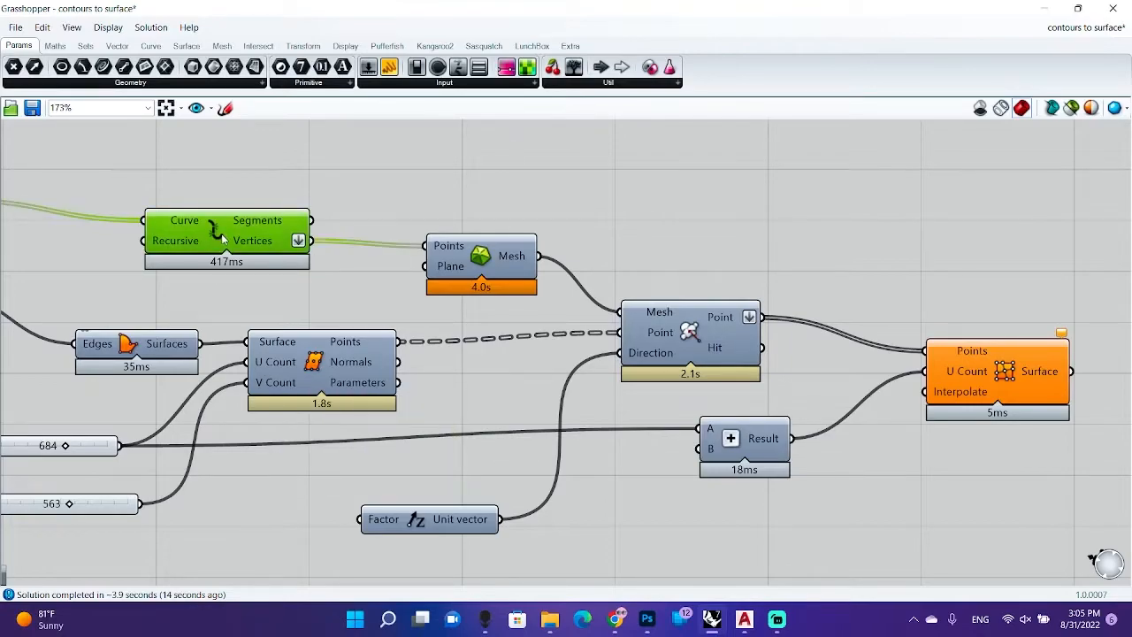
right_click(223, 239)
click(261, 261)
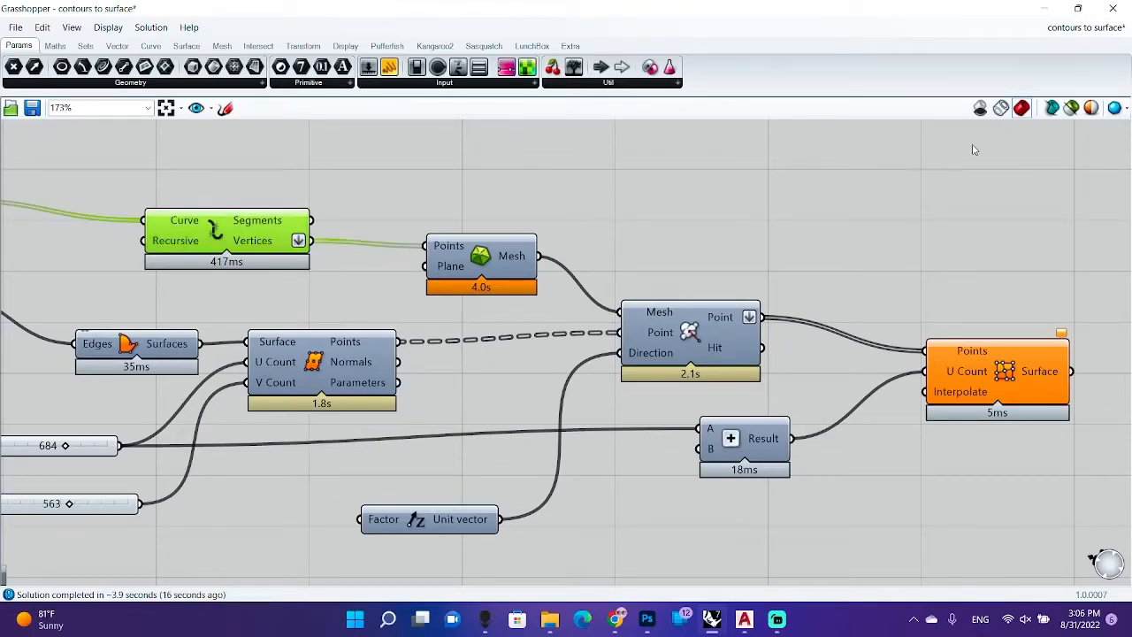
Minimize Grasshopper and examine the previewed vertex points along the duplicated contours and around the rectangle's edges in the Top view
click(1044, 8)
scroll(600, 278, down, 3)
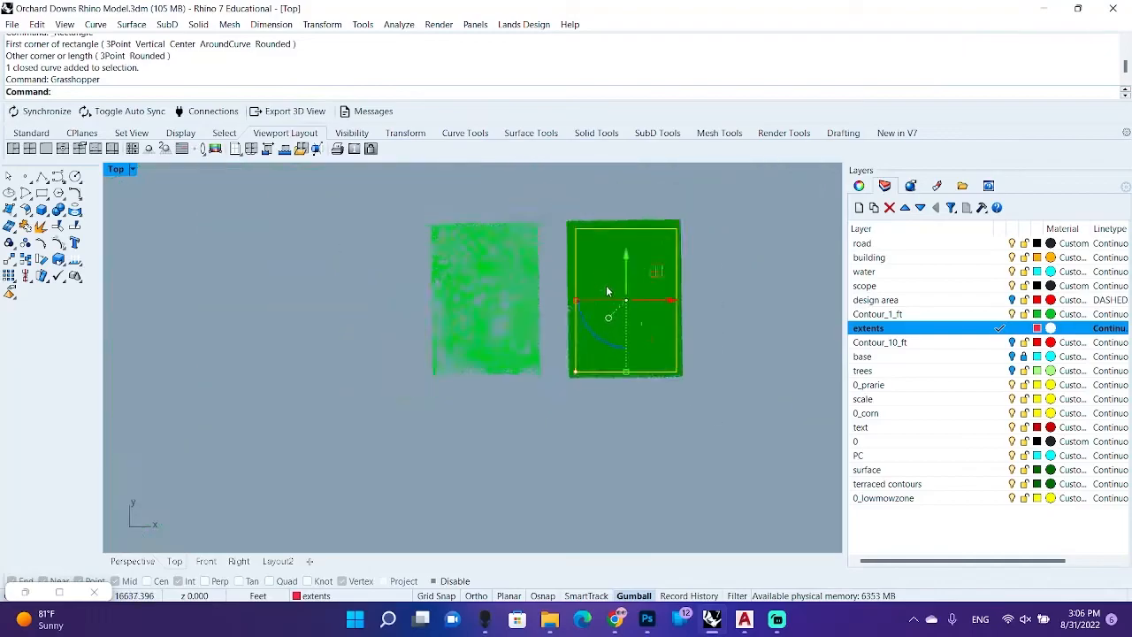
scroll(606, 285, up, 5)
scroll(459, 327, up, 4)
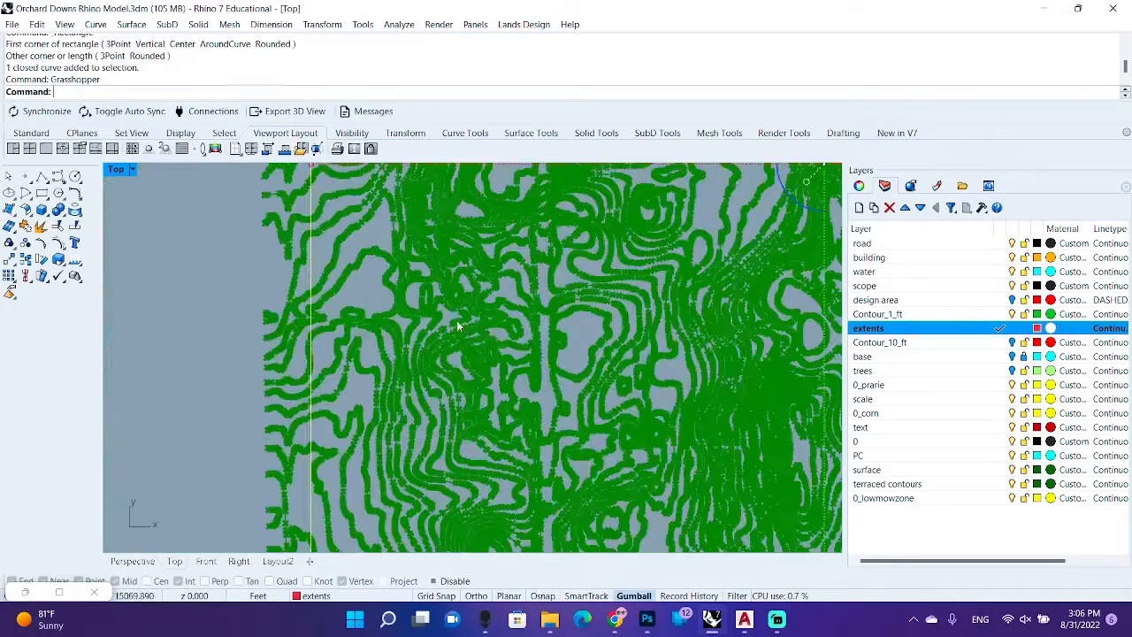
scroll(327, 313, down, 8)
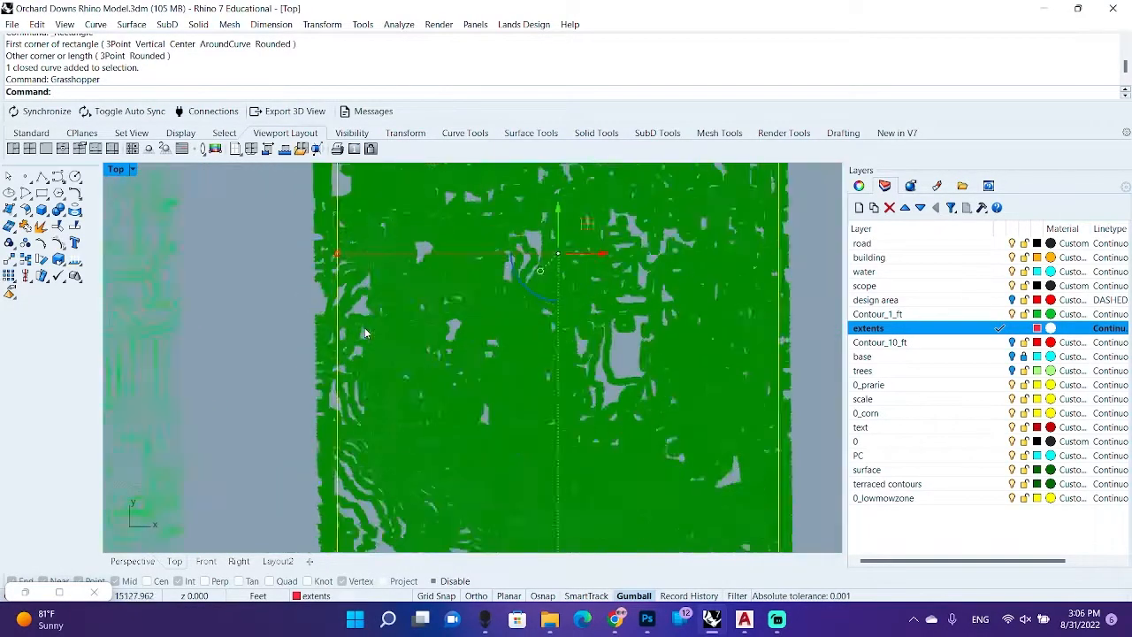
scroll(361, 469, up, 8)
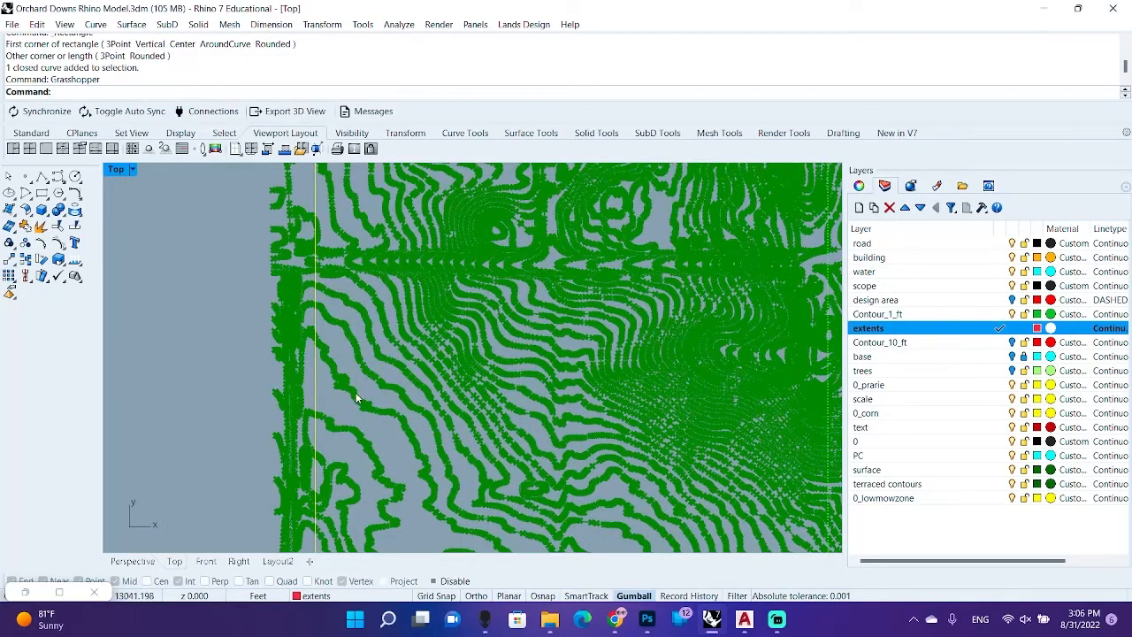
scroll(349, 398, up, 8)
scroll(298, 286, down, 8)
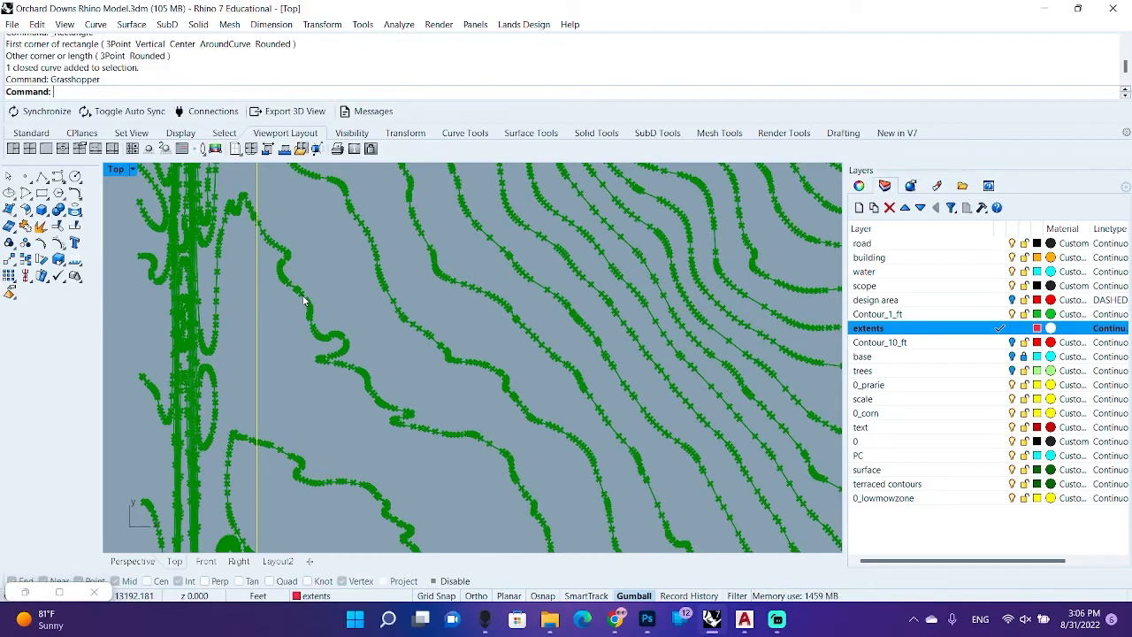
scroll(303, 301, down, 3)
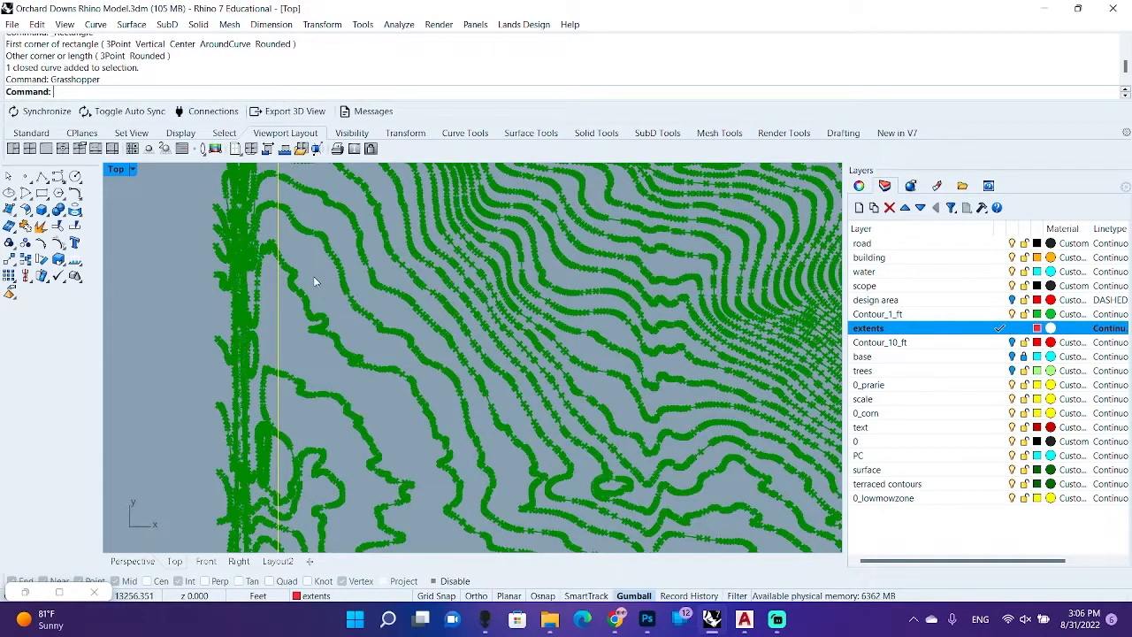
scroll(313, 276, down, 5)
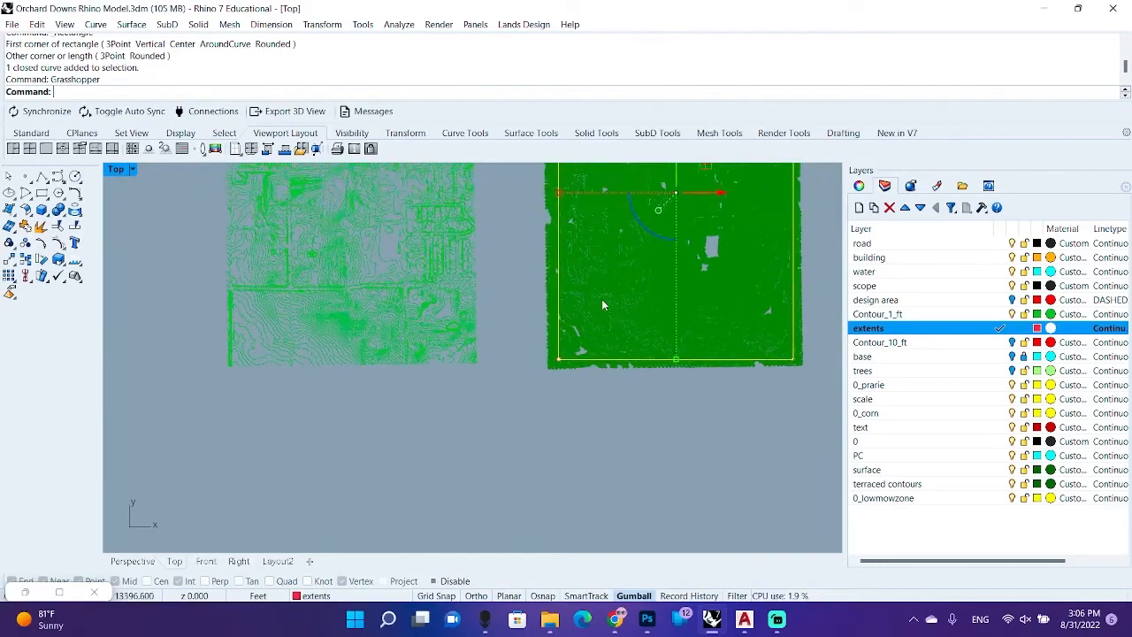
scroll(602, 305, up, 5)
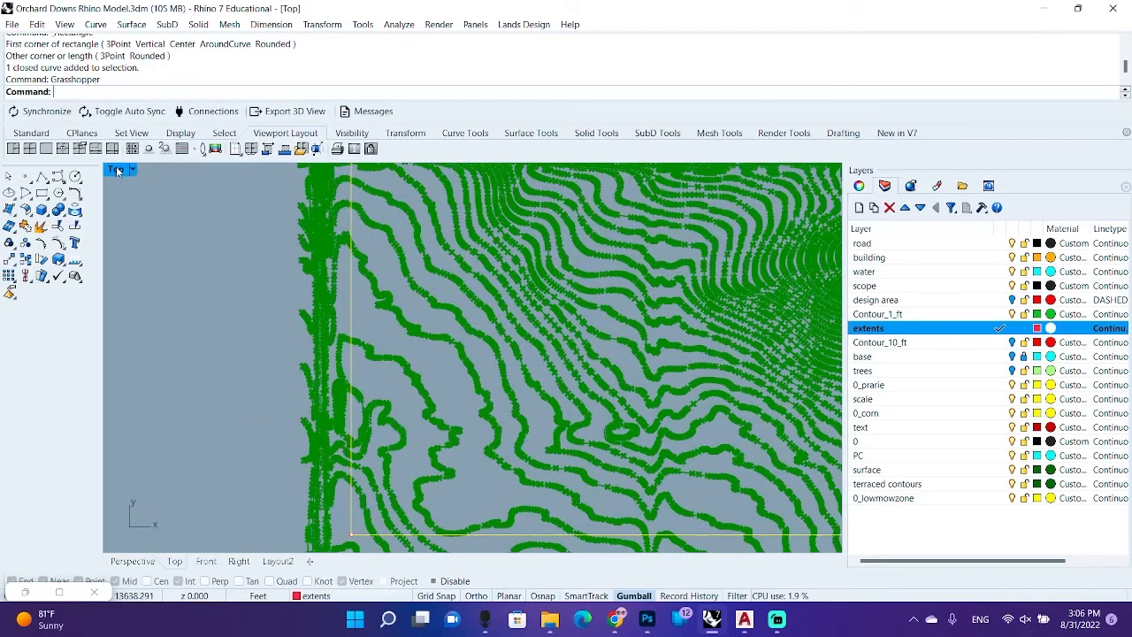
Restore the four-viewport layout and inspect the rectangle and the point-covered contours in the Perspective view
double_click(118, 170)
right_drag(680, 278, 718, 209)
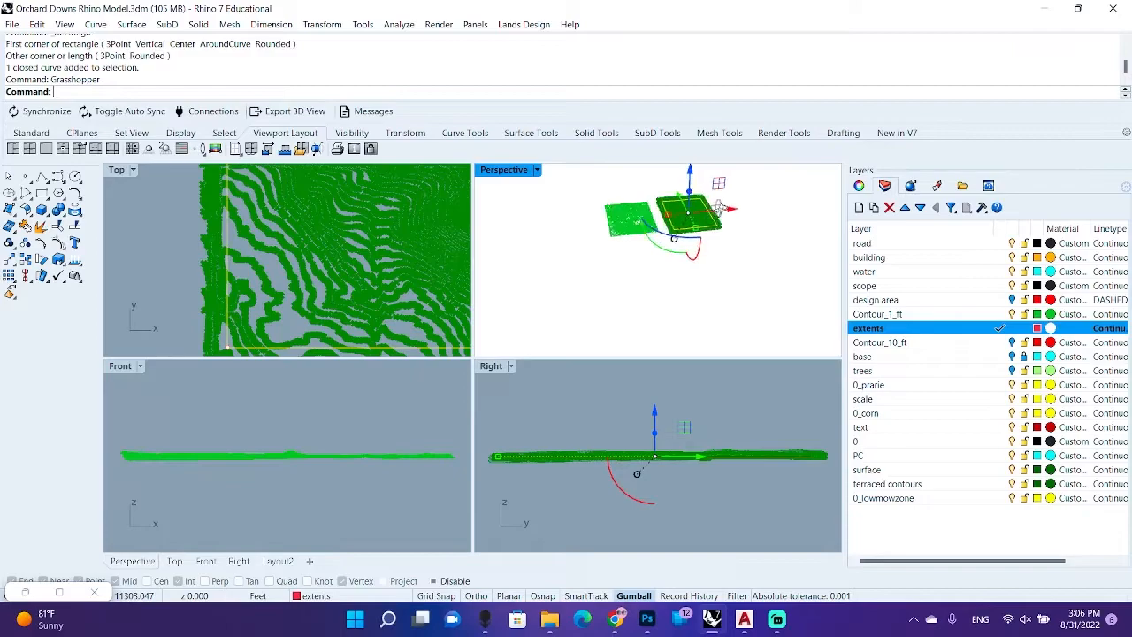
scroll(718, 208, up, 5)
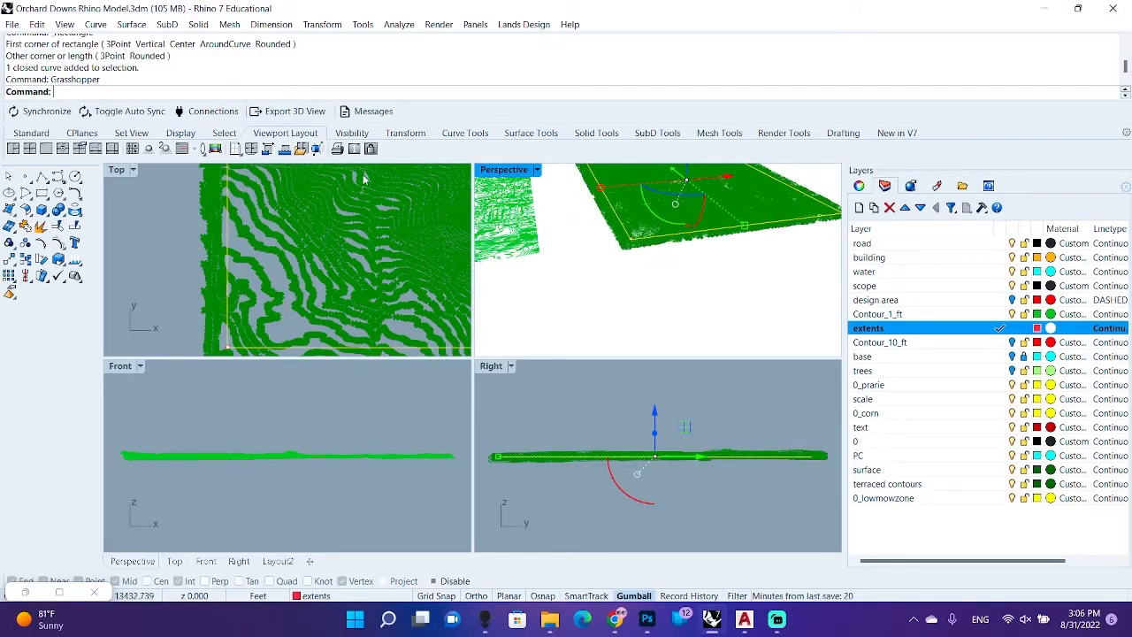
Reopen Grasshopper, turn off the preview of the curve explode component, and minimize Grasshopper
text(Grasshopper\)
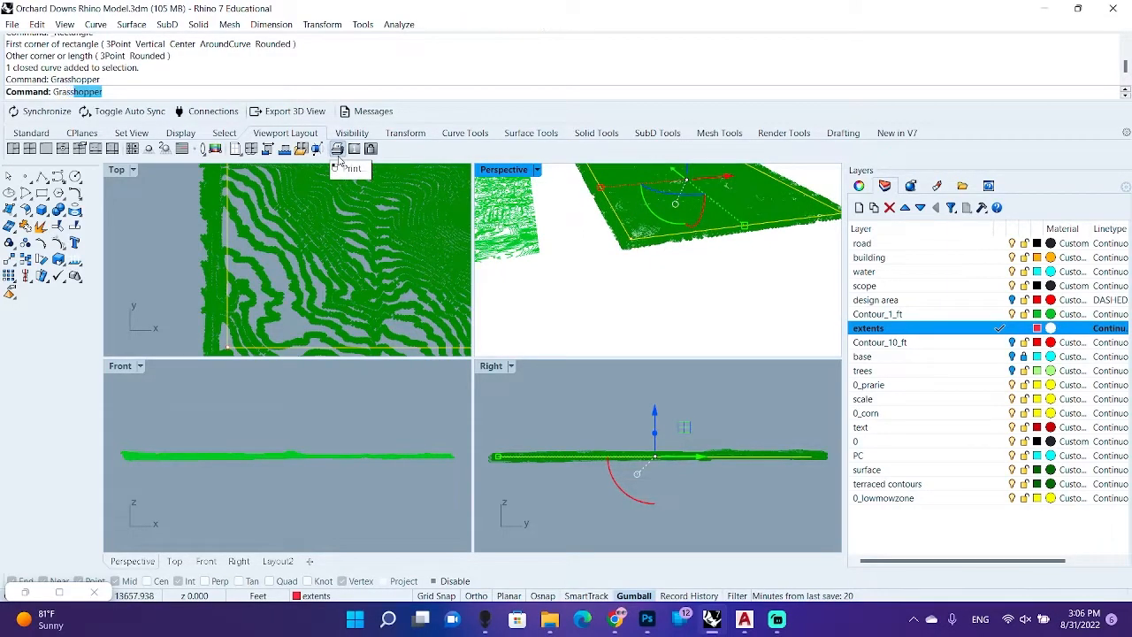
key(Return)
text(Gra)
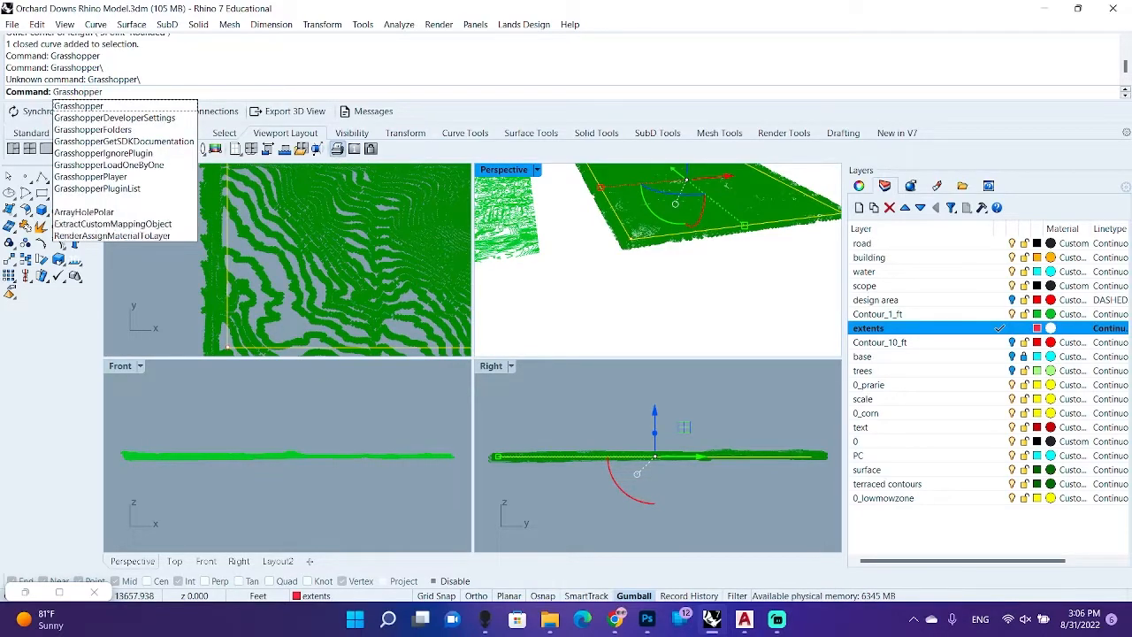
key(Return)
right_click(369, 410)
click(421, 435)
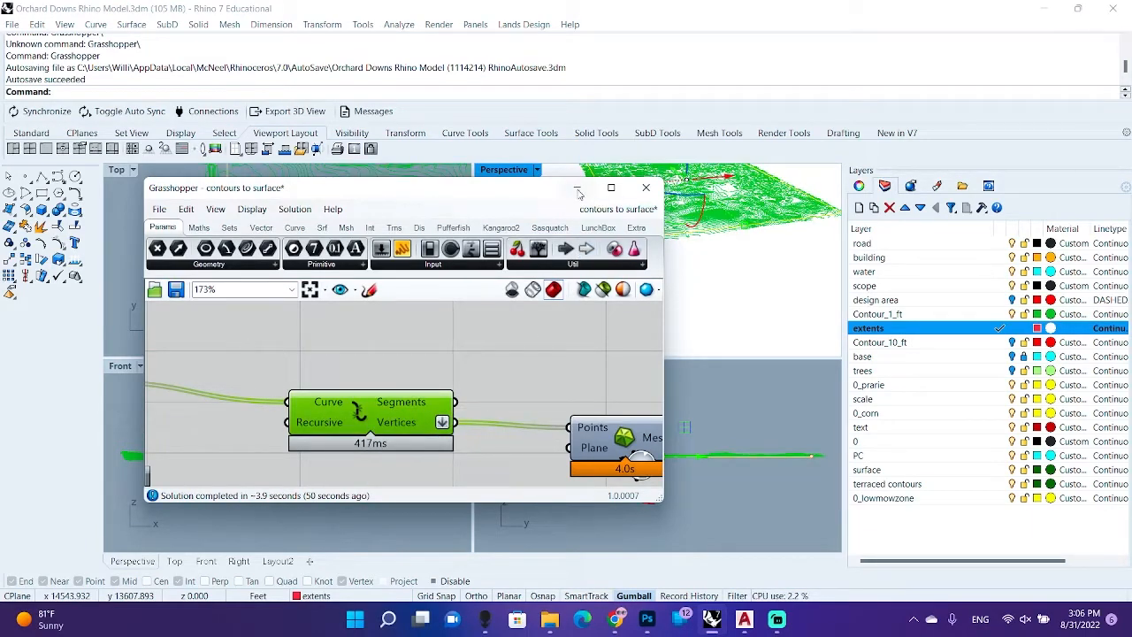
click(579, 190)
Move the boundary rectangle straight down along Z so that it lies completely below the duplicated contours
right_drag(640, 268, 676, 232)
scroll(532, 253, up, 6)
right_drag(531, 258, 533, 314)
right_drag(620, 258, 598, 202)
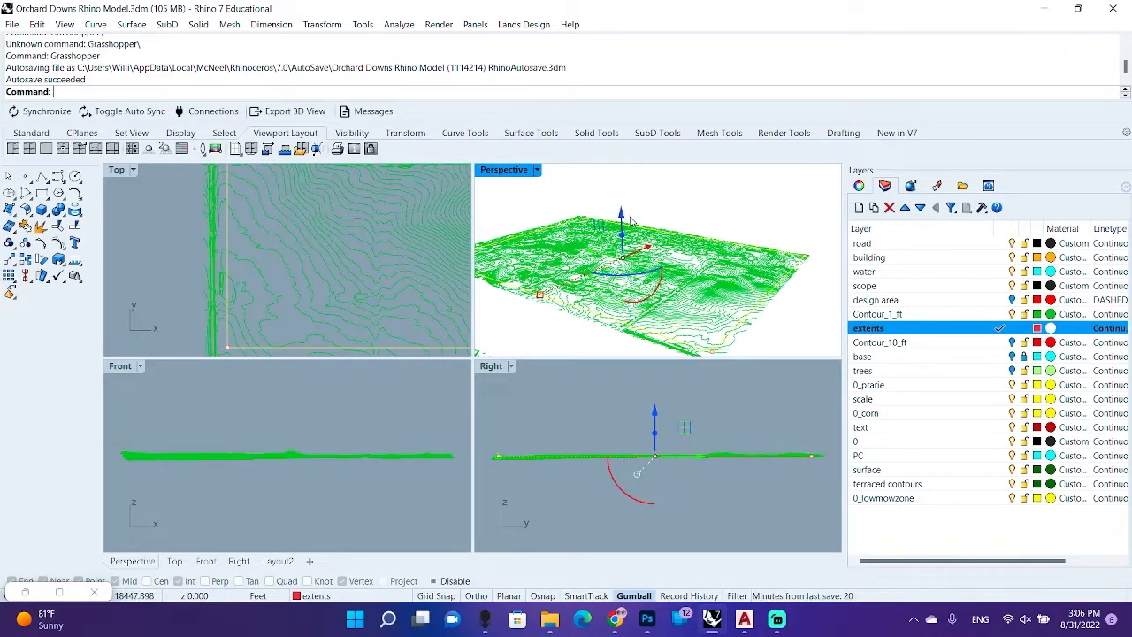
right_drag(622, 212, 627, 216)
drag(622, 210, 635, 254)
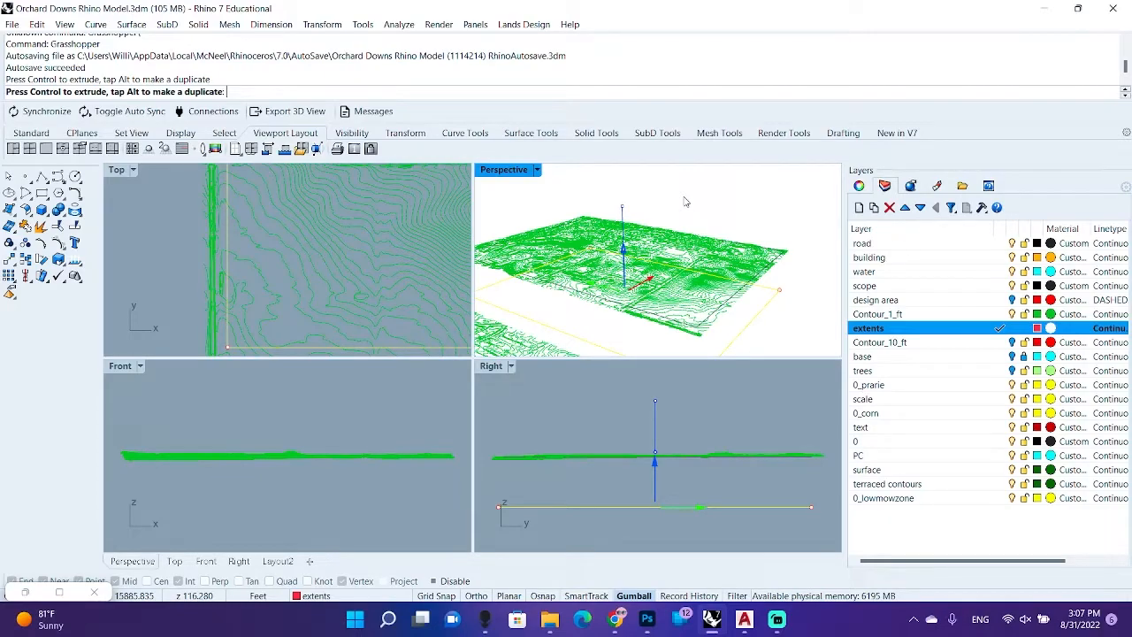
scroll(713, 265, up, 8)
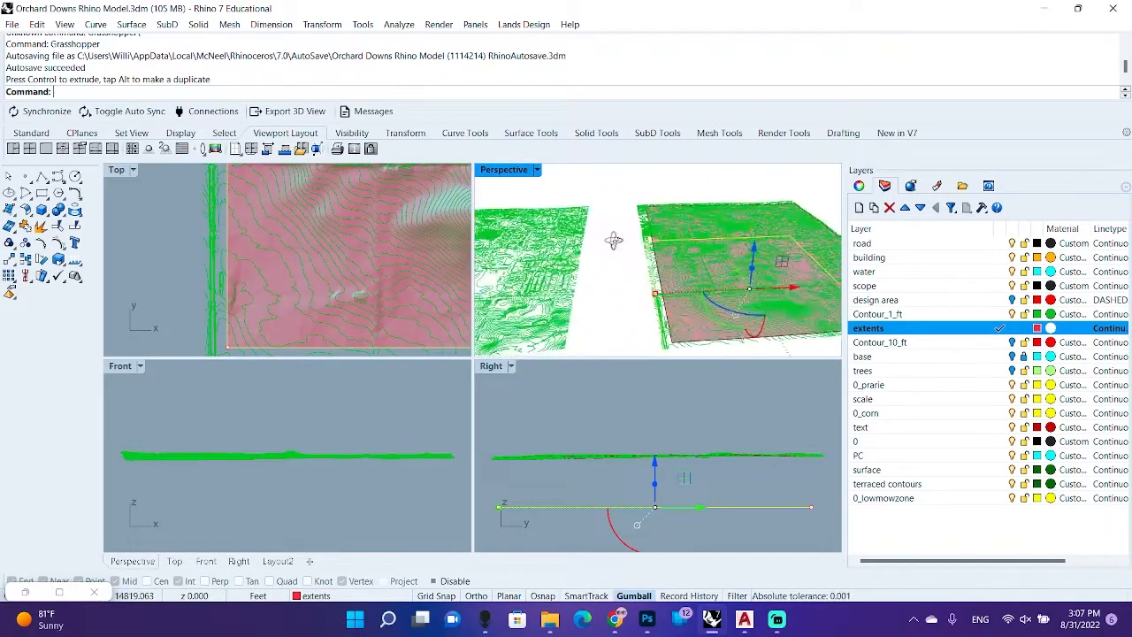
Maximize the Top view, examine the previewed terrain surface against the contours, and restore the four-viewport layout
scroll(390, 293, down, 4)
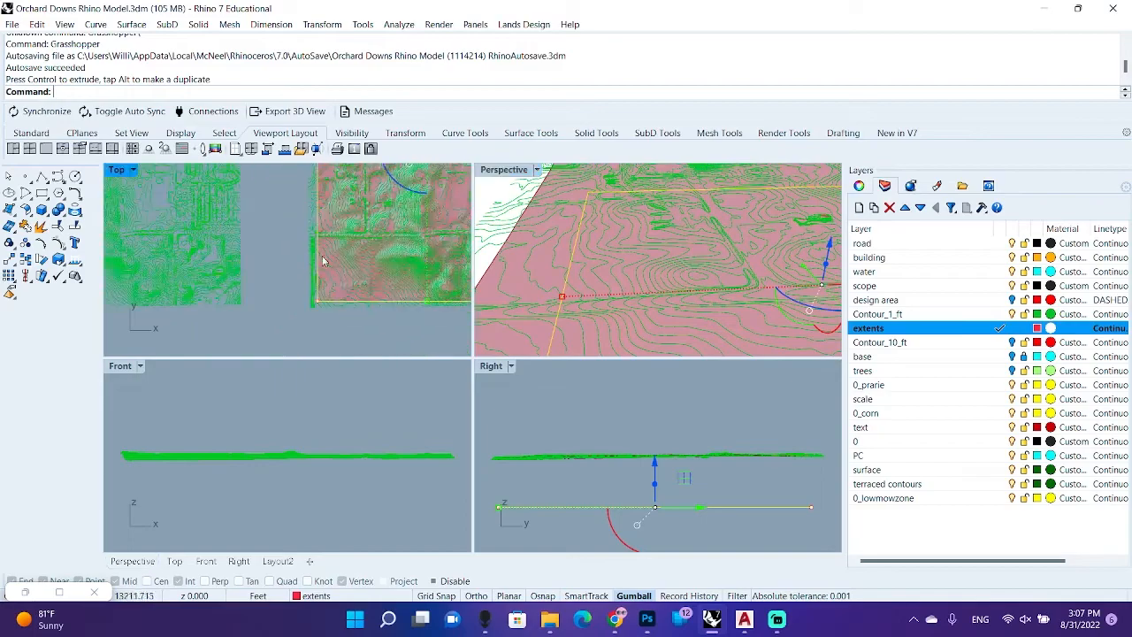
double_click(120, 171)
scroll(633, 300, up, 6)
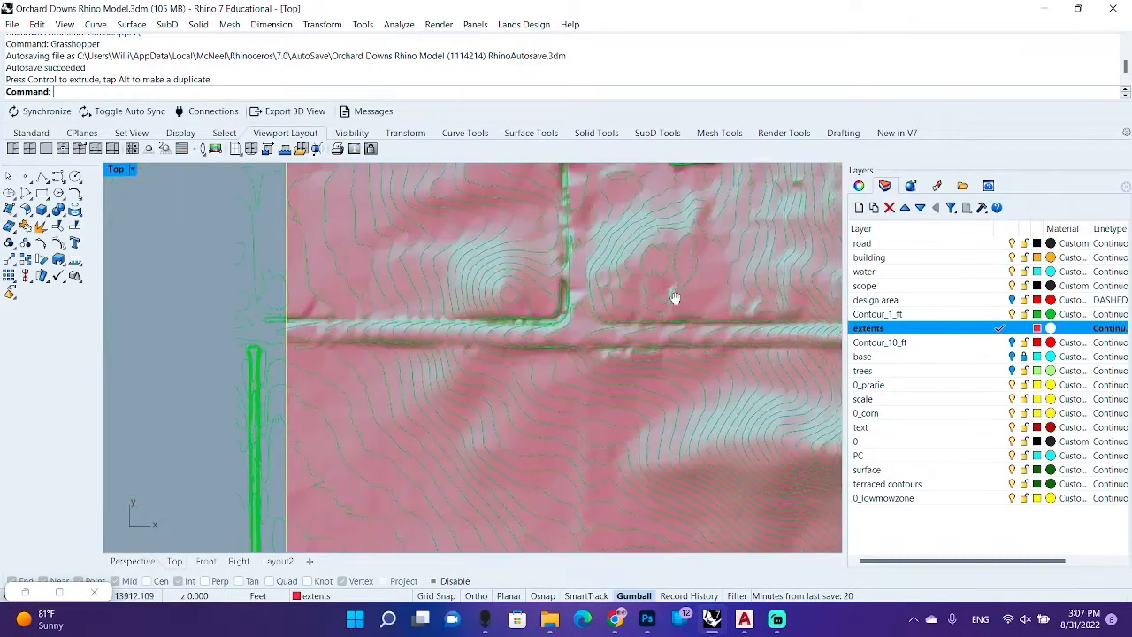
scroll(534, 362, down, 2)
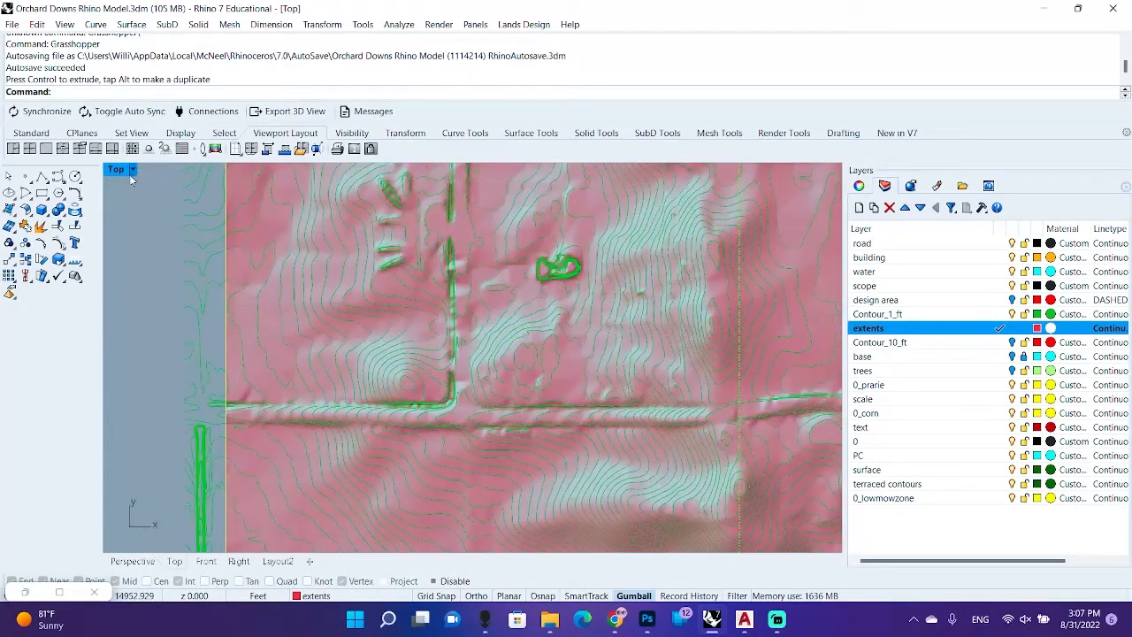
double_click(115, 171)
scroll(743, 262, down, 3)
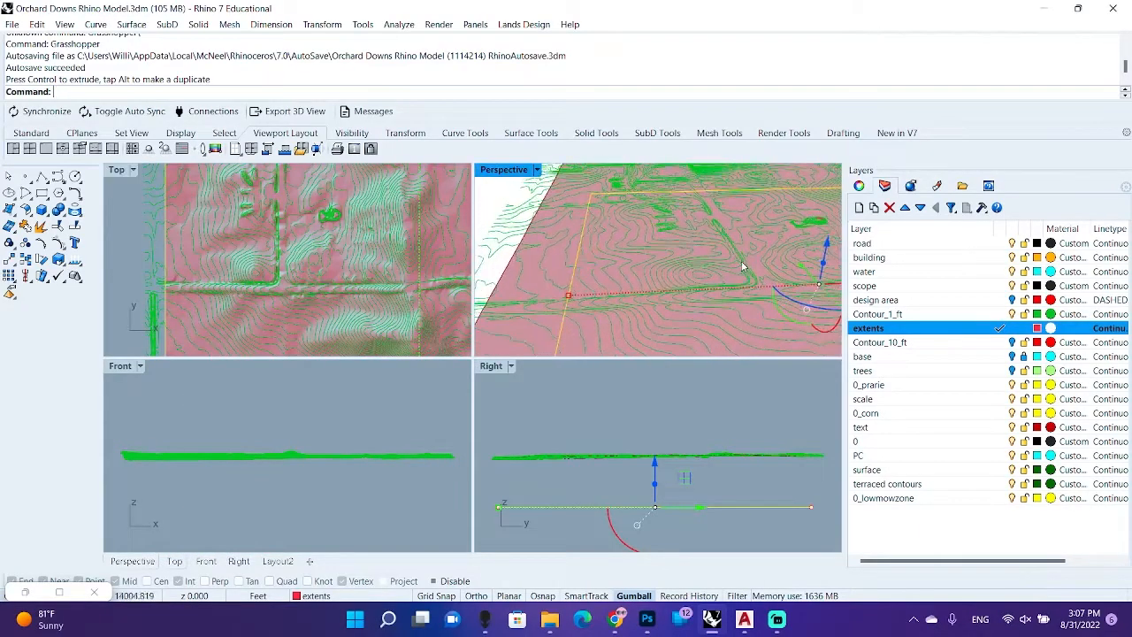
Inspect the previewed surface relative to the contours and the lowered boundary rectangle from several angles in the Perspective view
scroll(735, 264, down, 8)
right_drag(730, 278, 724, 262)
scroll(723, 268, up, 7)
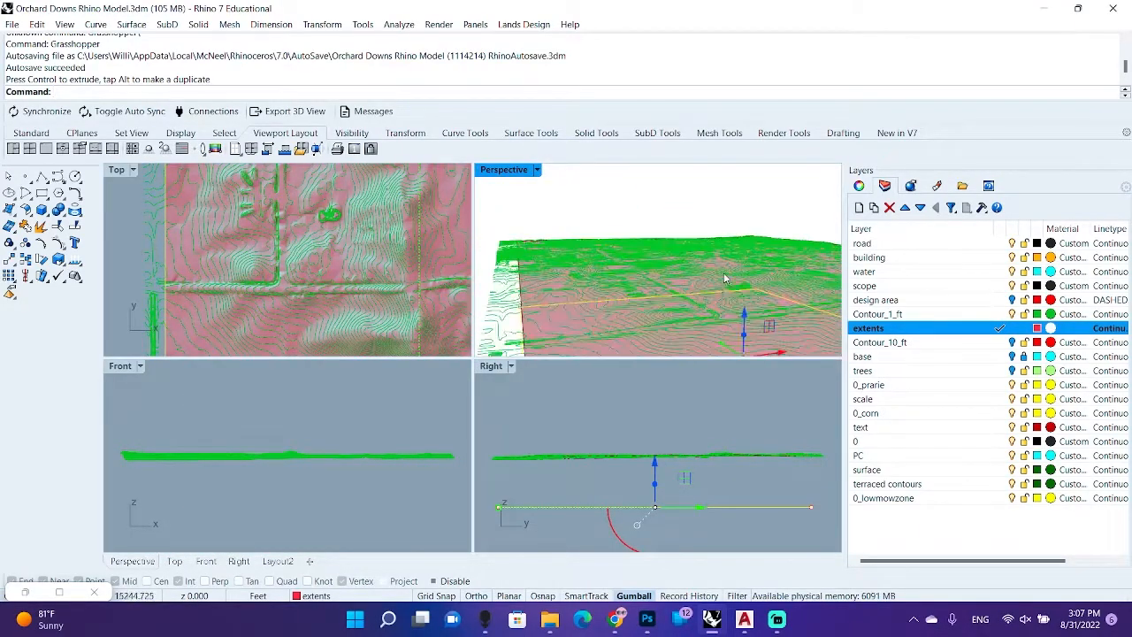
scroll(693, 302, up, 8)
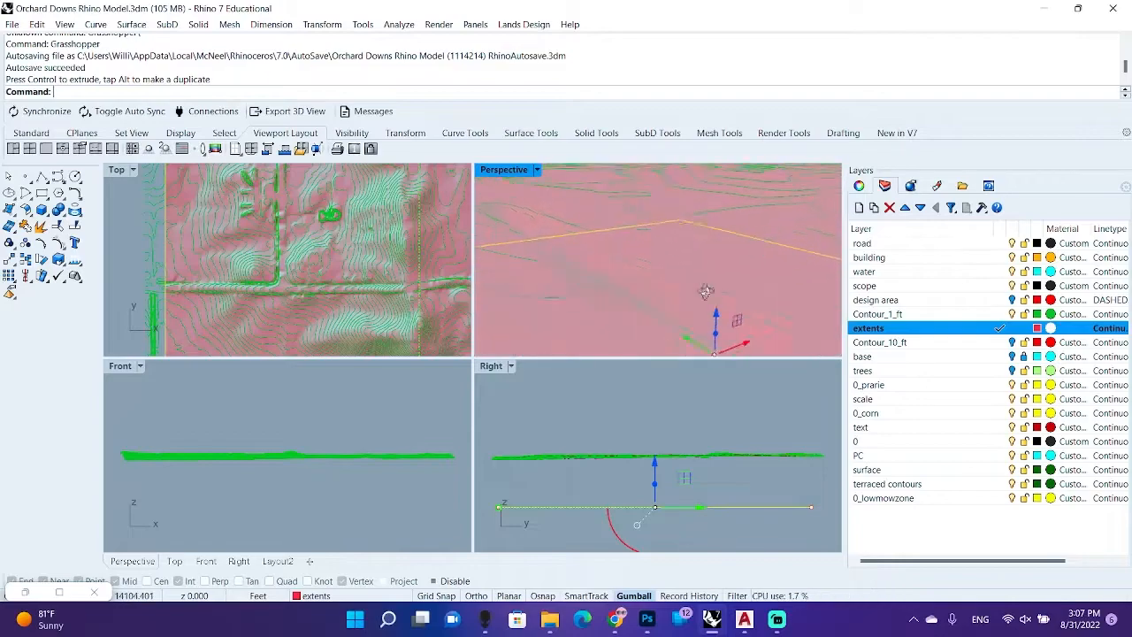
scroll(583, 206, down, 4)
right_drag(588, 204, 697, 230)
scroll(697, 230, down, 7)
scroll(559, 253, up, 3)
scroll(559, 253, up, 6)
right_drag(569, 253, 717, 206)
scroll(577, 222, down, 5)
scroll(668, 232, down, 4)
scroll(633, 219, up, 6)
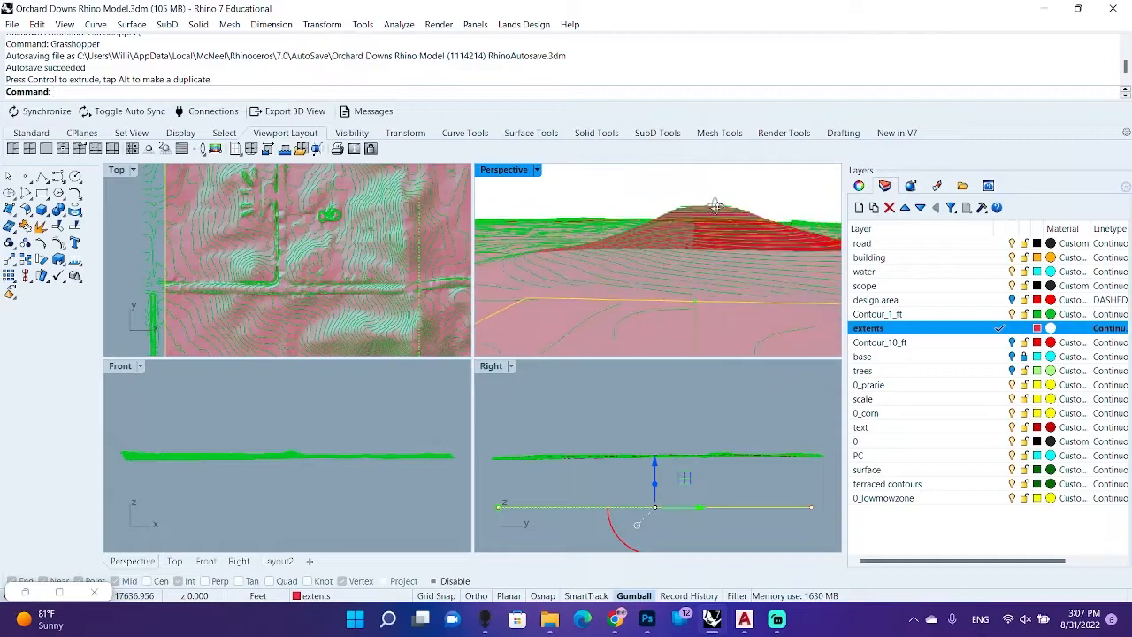
Reopen Grasshopper and set the U Count slider of the surface division to 771
text(gr)
key(Return)
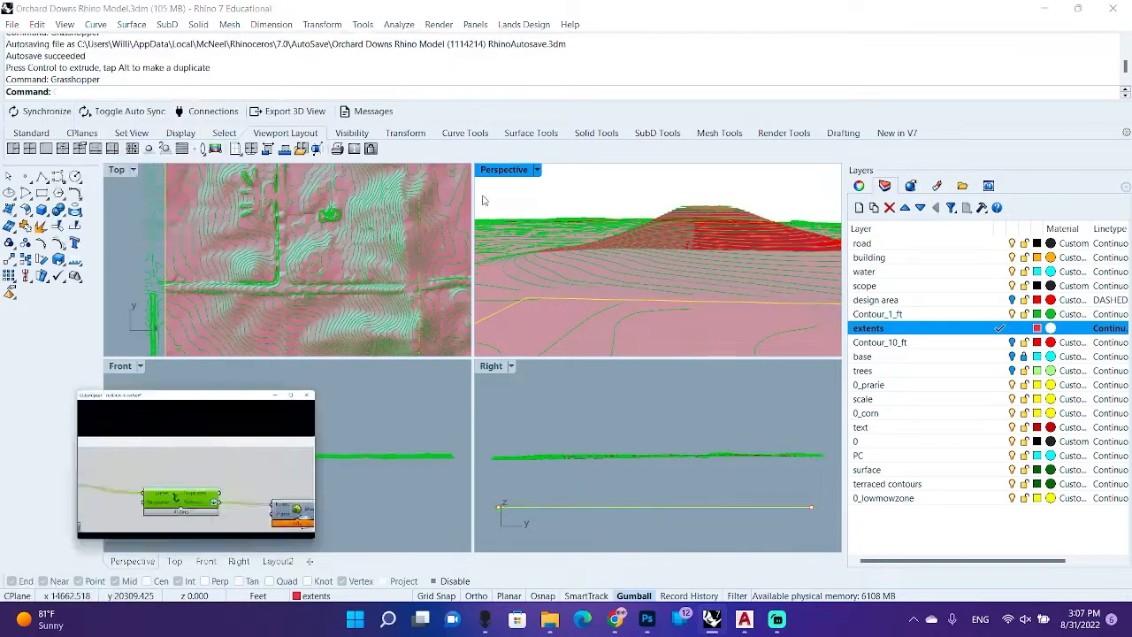
scroll(412, 359, down, 4)
right_drag(441, 375, 430, 317)
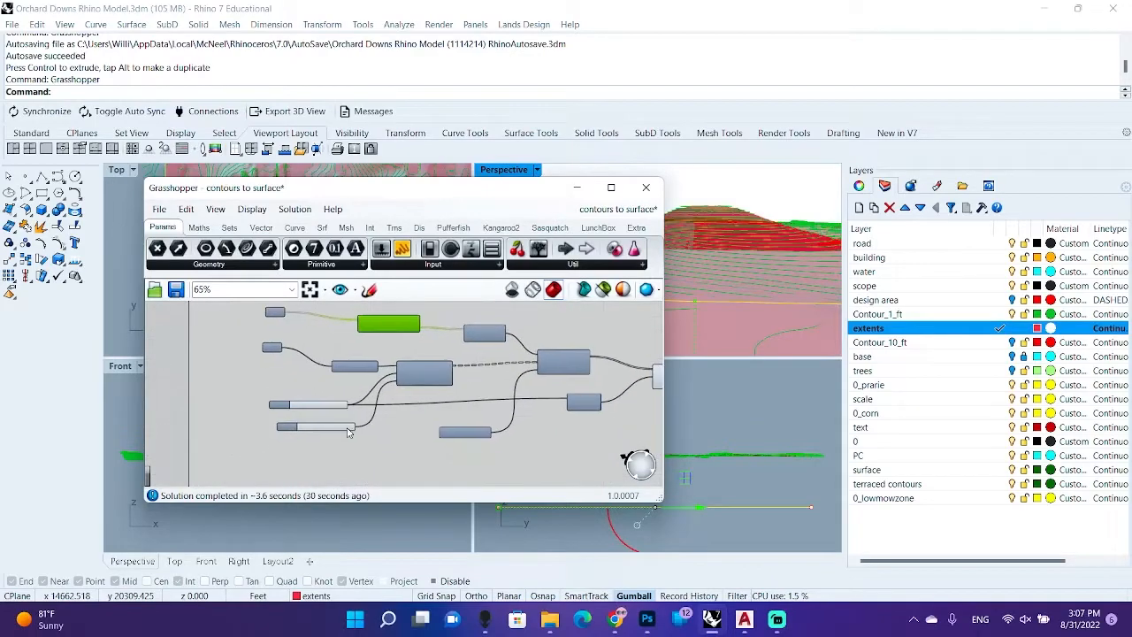
scroll(308, 415, up, 4)
right_drag(357, 423, 331, 385)
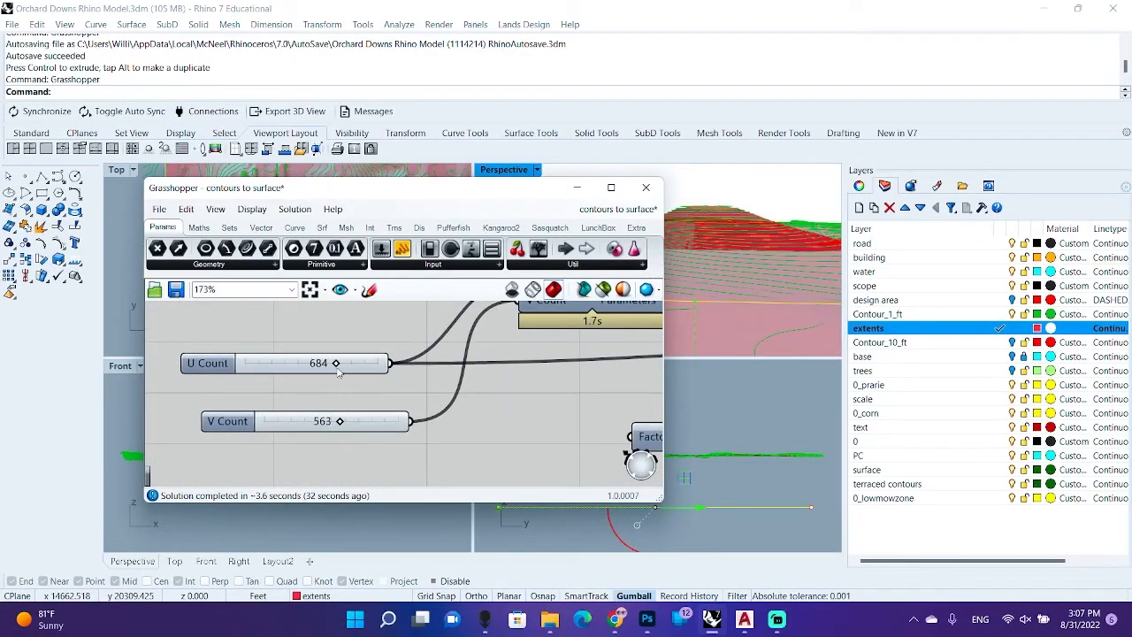
scroll(339, 370, up, 2)
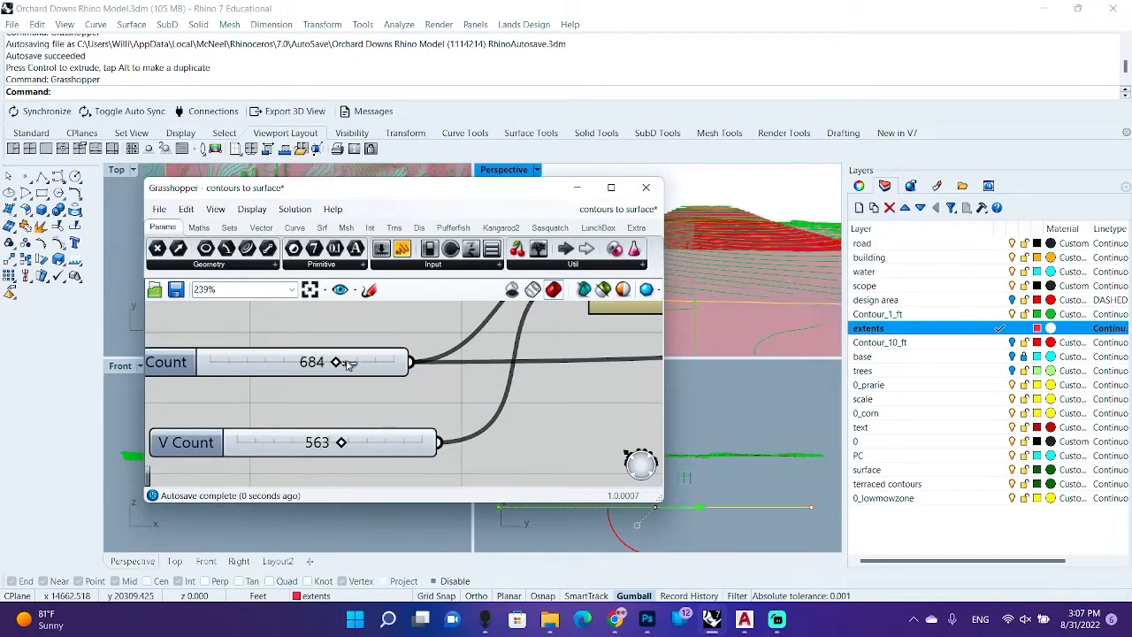
drag(355, 365, 302, 419)
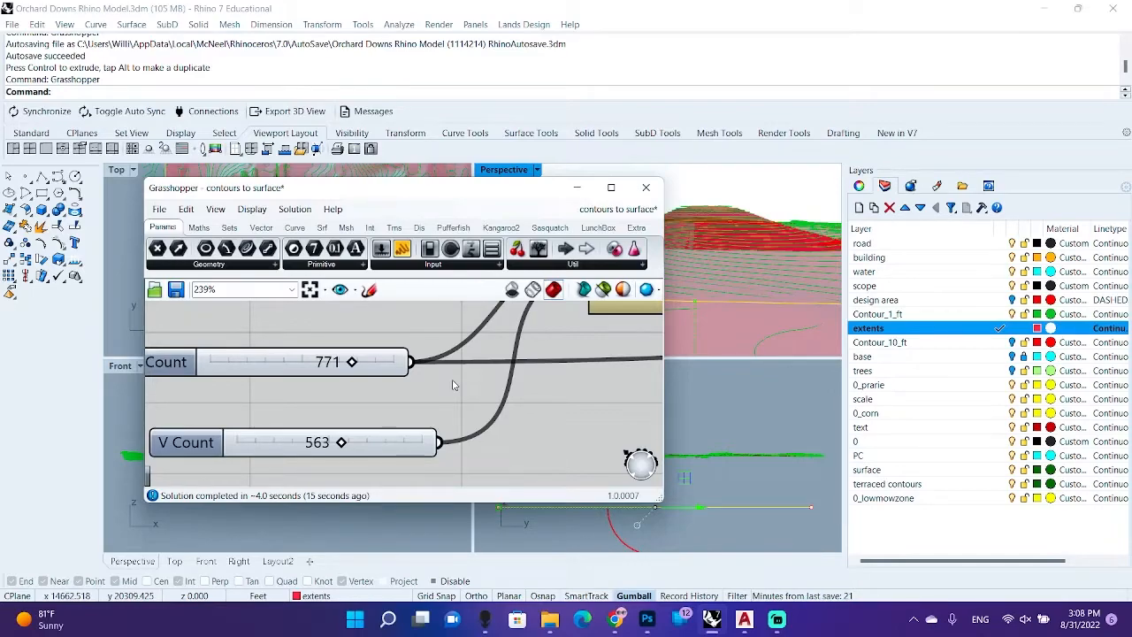
Set the V Count slider of the surface division to 750
scroll(757, 216, down, 5)
right_drag(757, 209, 689, 238)
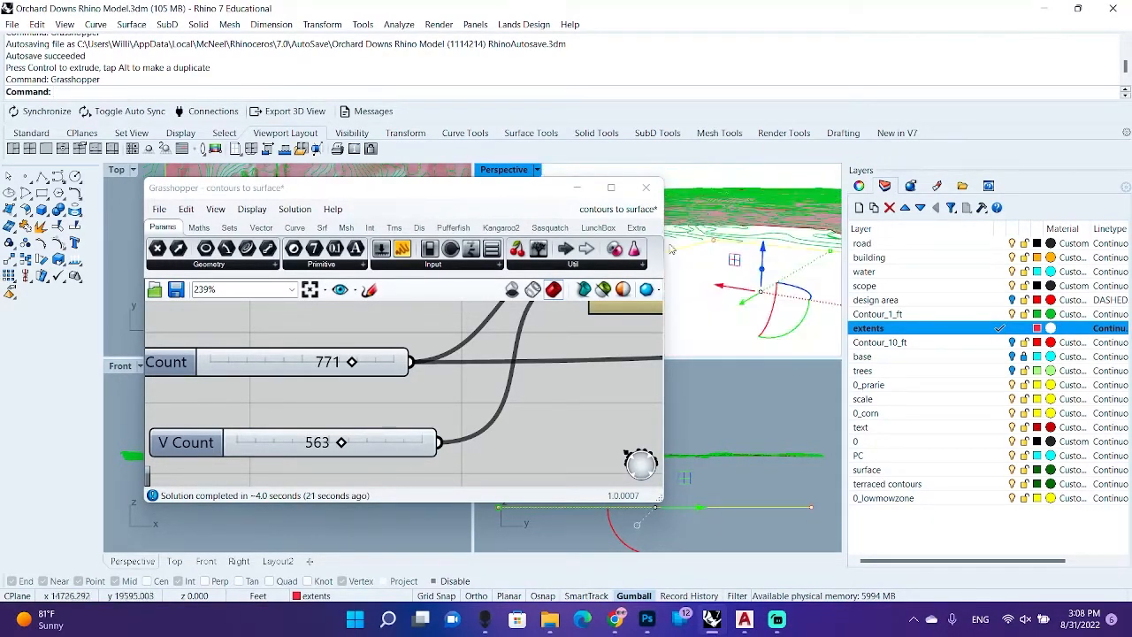
double_click(335, 445)
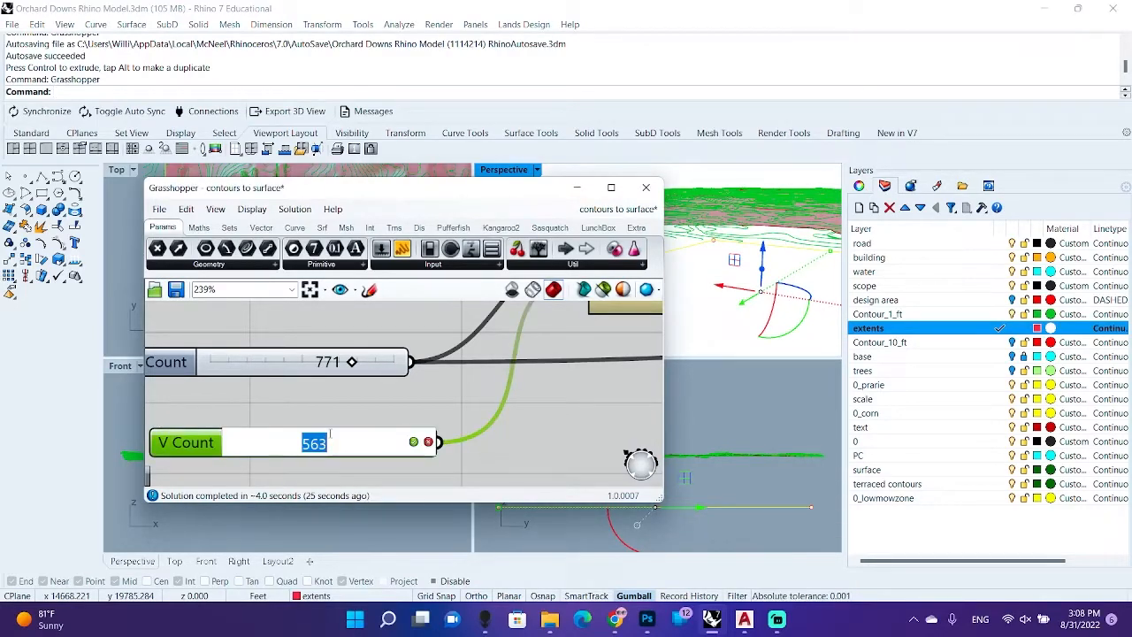
text(750)
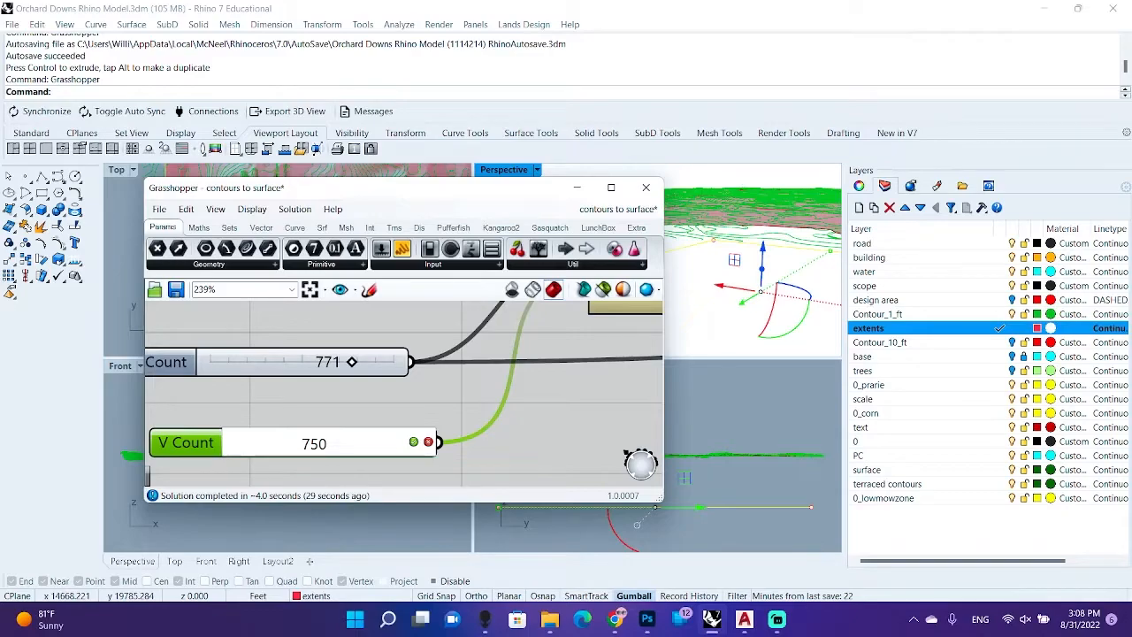
key(Return)
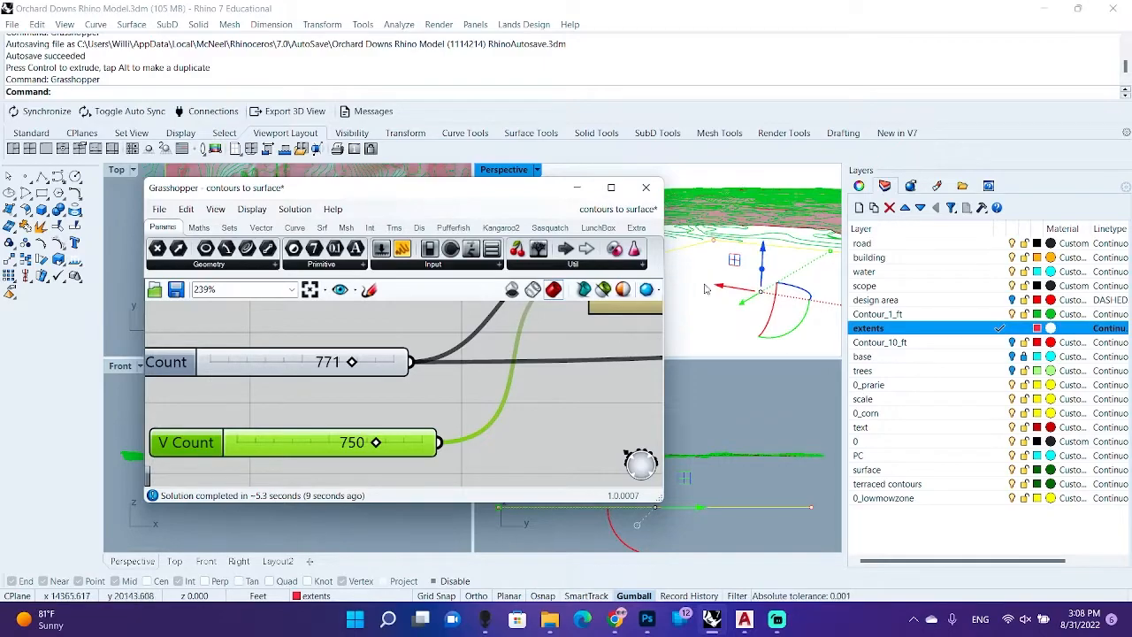
Move the Grasshopper window clear of the viewports and examine the recalculated surface against the contours in the Perspective and Top views
scroll(708, 286, down, 3)
scroll(751, 248, up, 5)
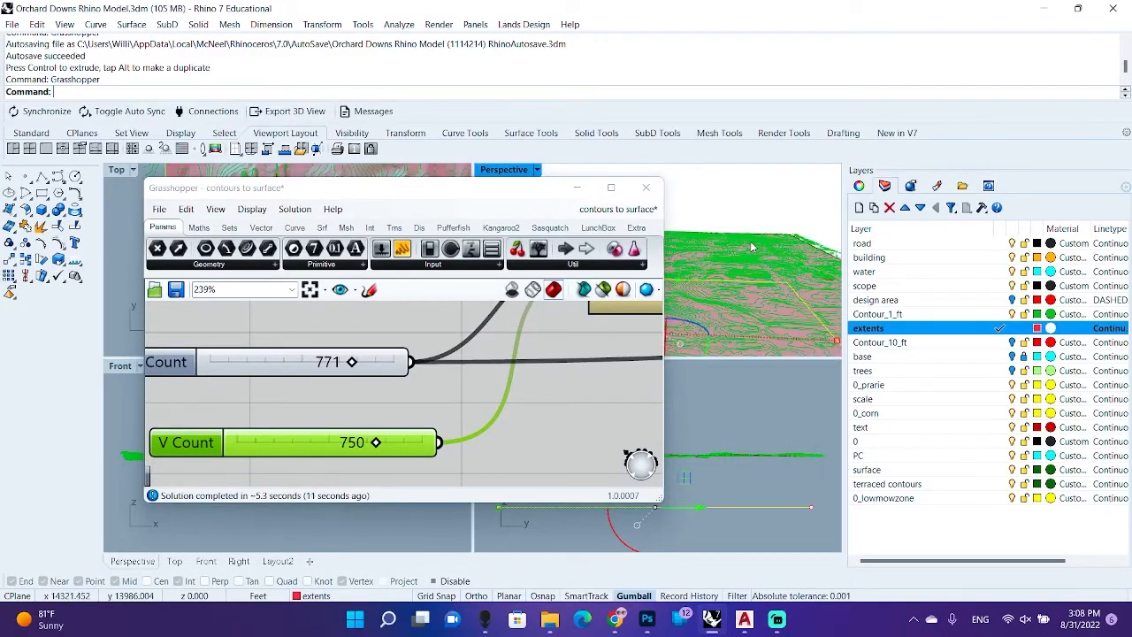
scroll(747, 257, up, 3)
right_drag(736, 271, 702, 253)
scroll(740, 258, up, 4)
drag(550, 188, 1105, 112)
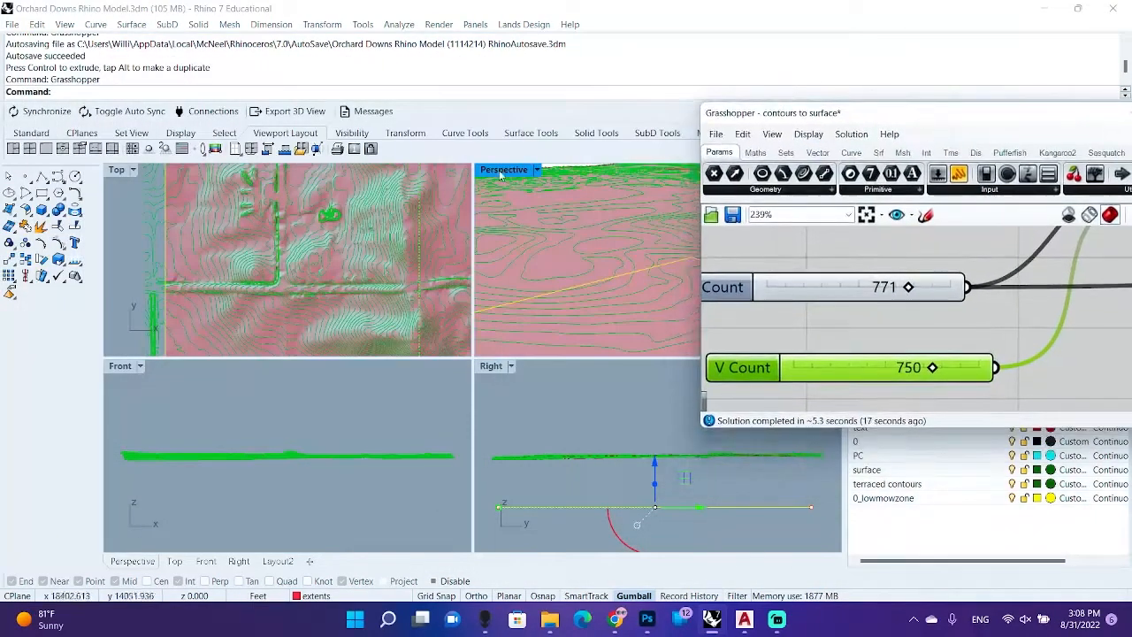
scroll(362, 205, down, 5)
scroll(336, 224, up, 6)
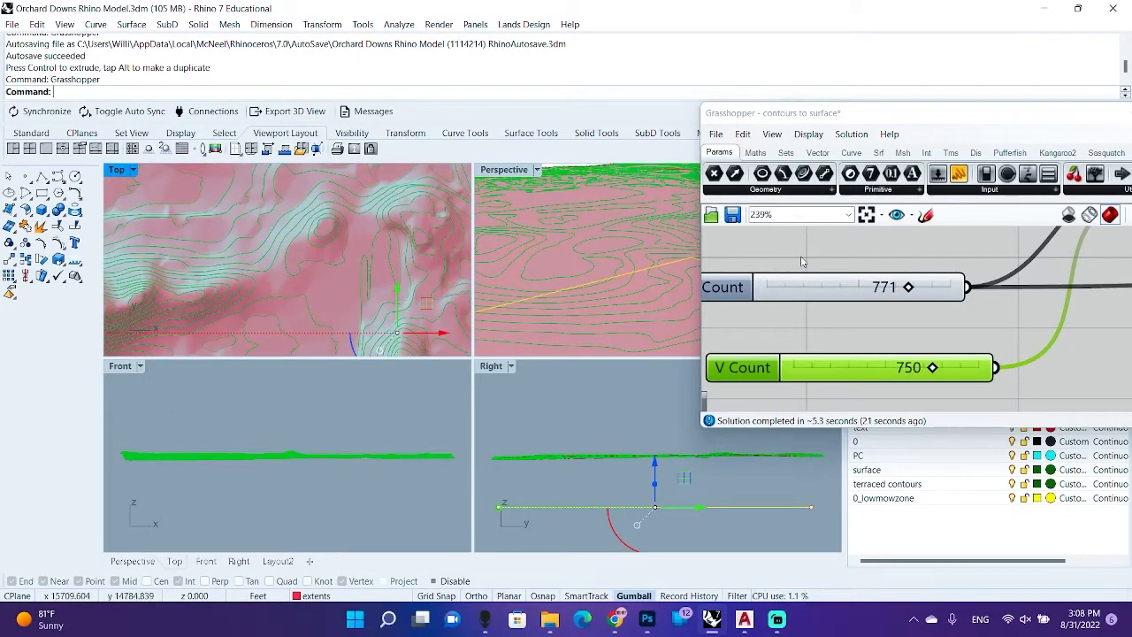
Bake the output of the final Surface From Points component onto the "surface" layer
scroll(801, 262, down, 5)
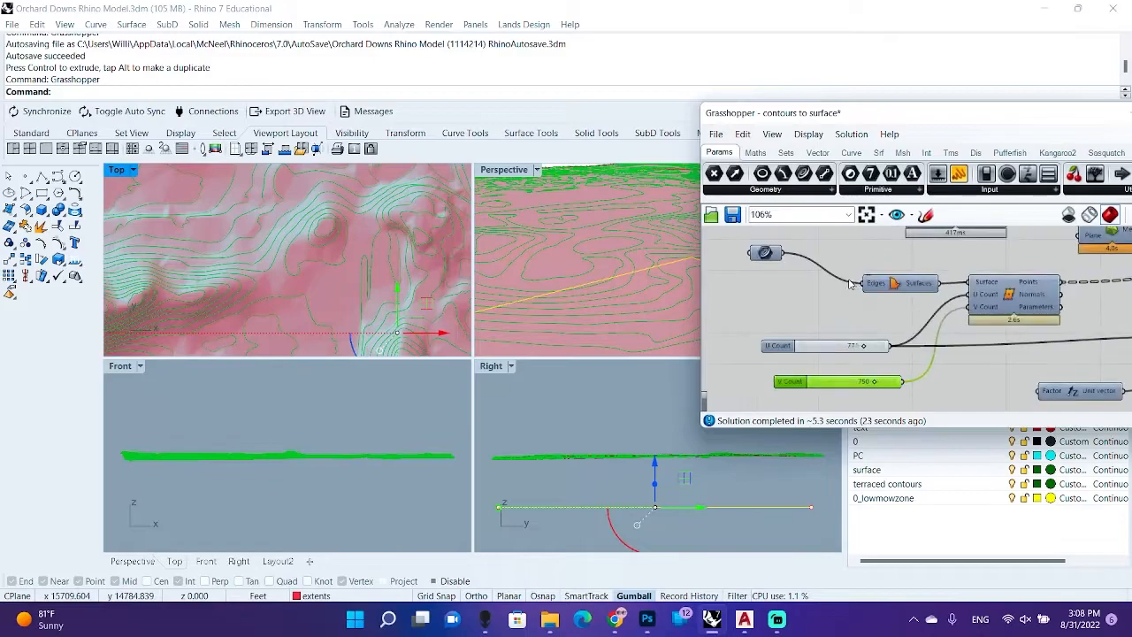
right_drag(861, 265, 777, 293)
mouse_move(1058, 294)
right_down()
mouse_move(879, 279)
mouse_move(899, 279)
right_up()
scroll(942, 284, up, 5)
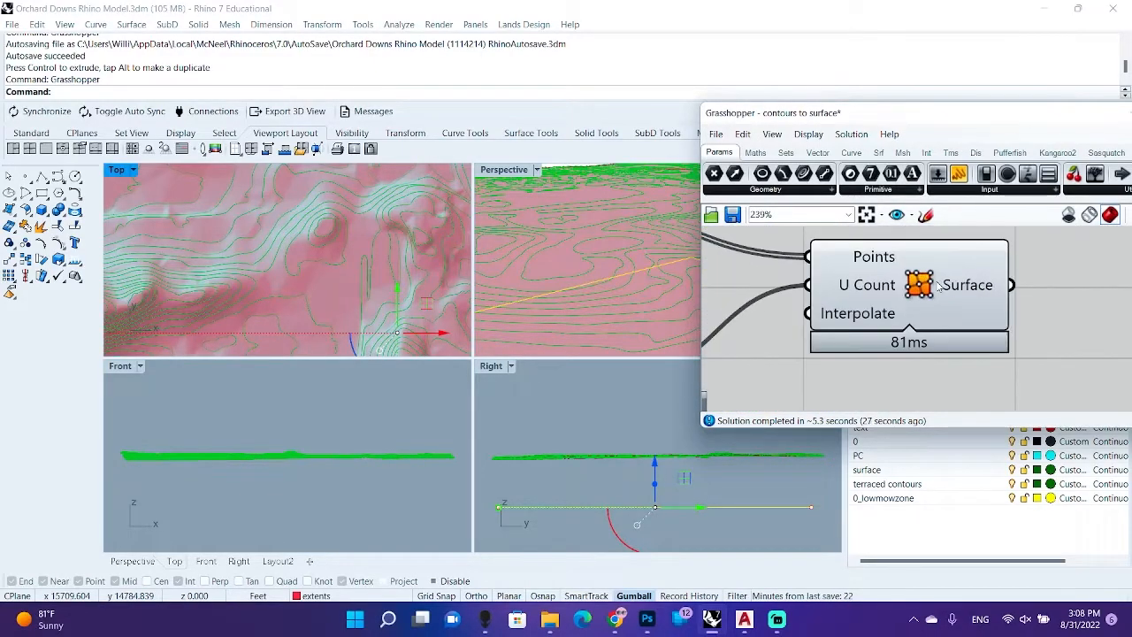
click(934, 285)
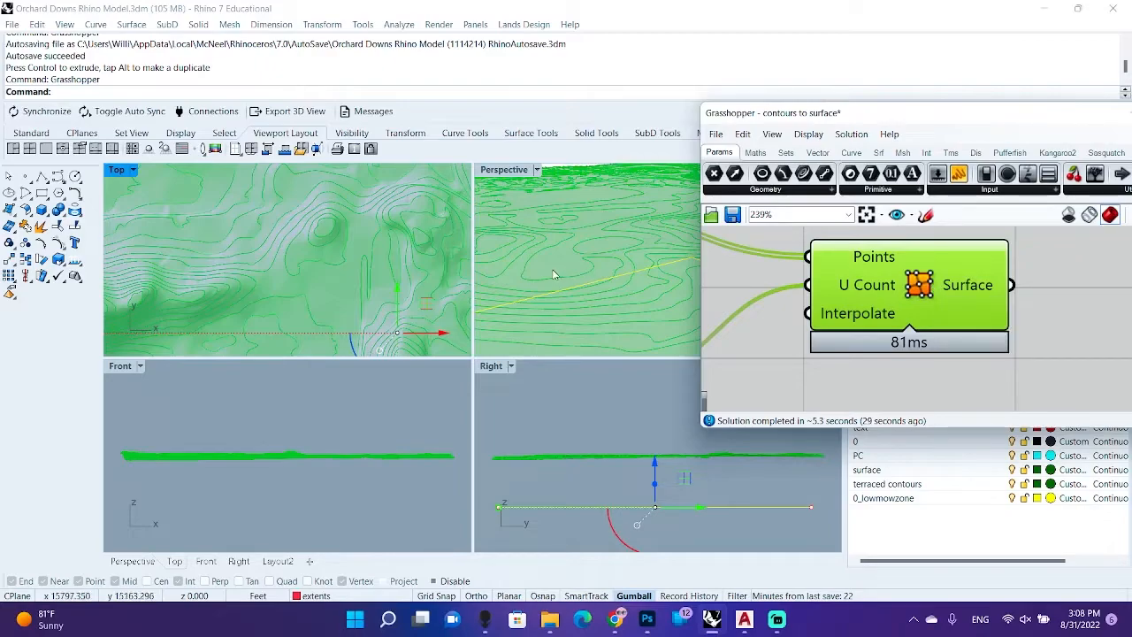
middle_click(858, 281)
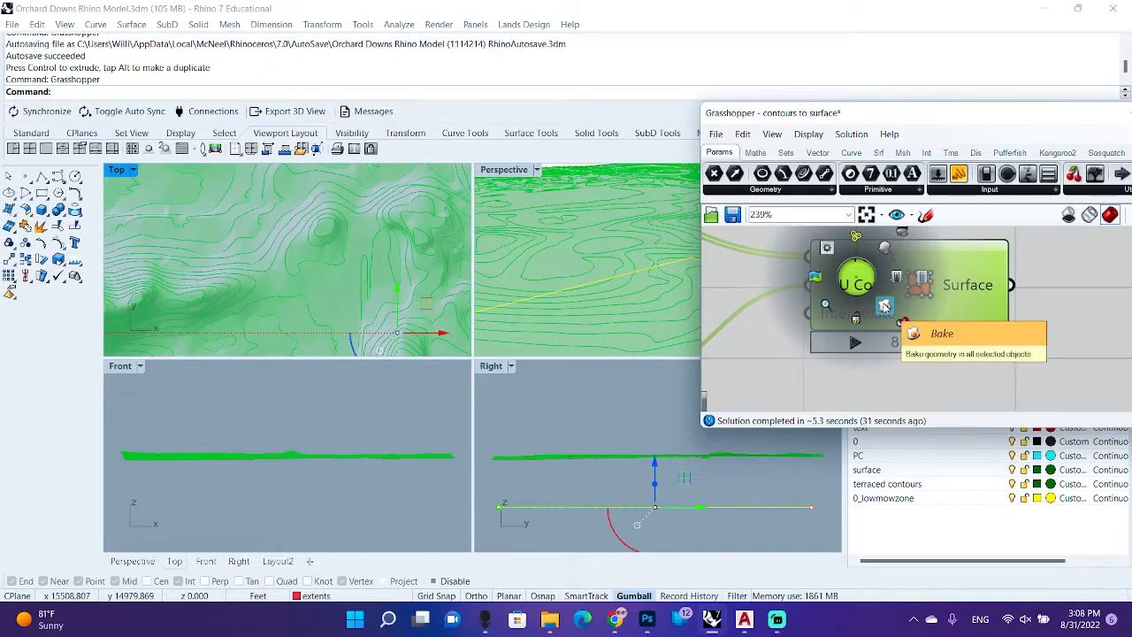
click(884, 306)
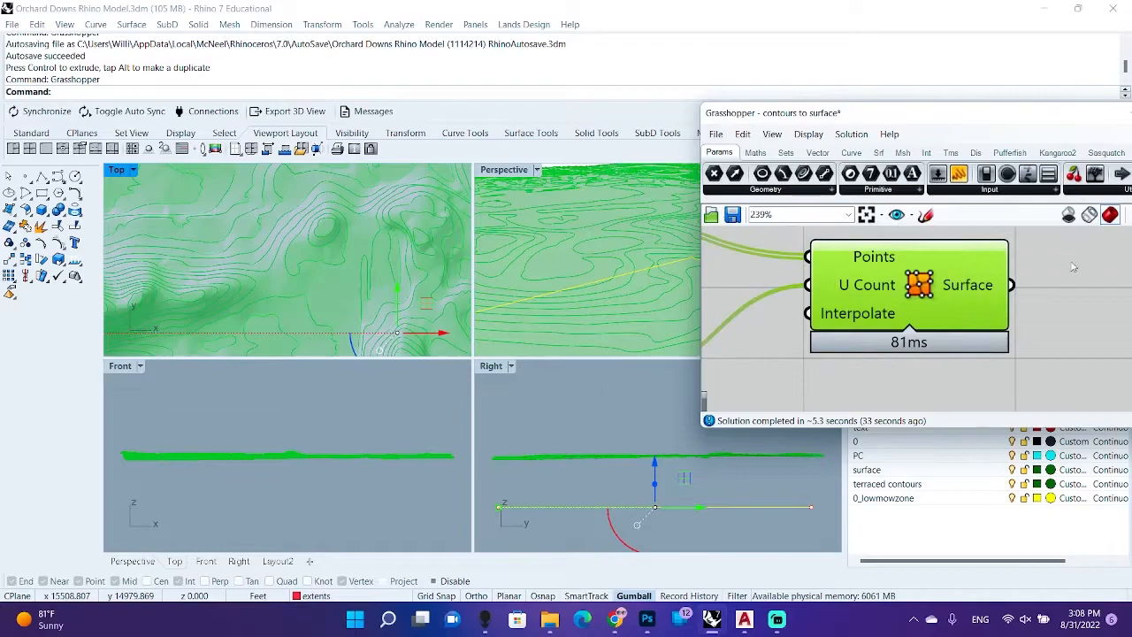
right_click(976, 280)
click(995, 299)
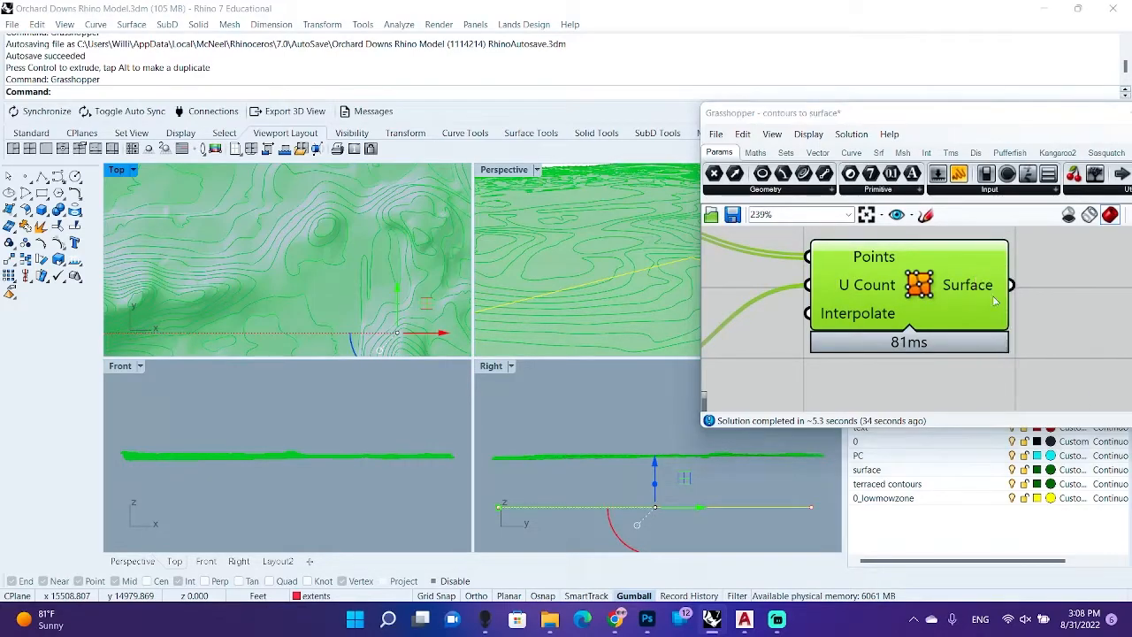
scroll(1017, 263, down, 3)
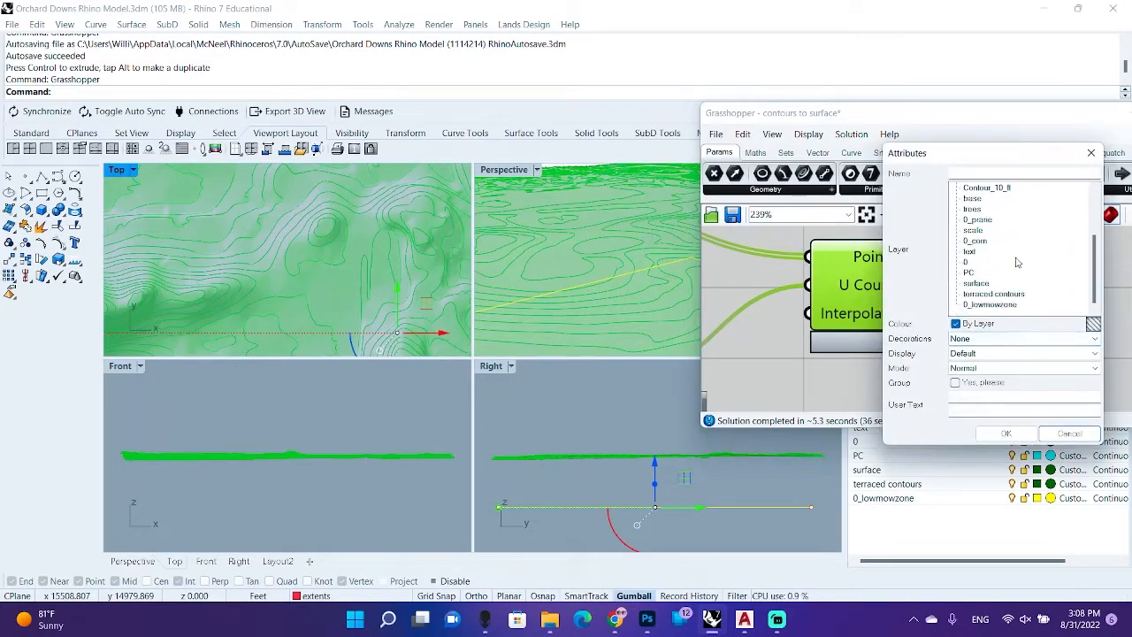
click(978, 283)
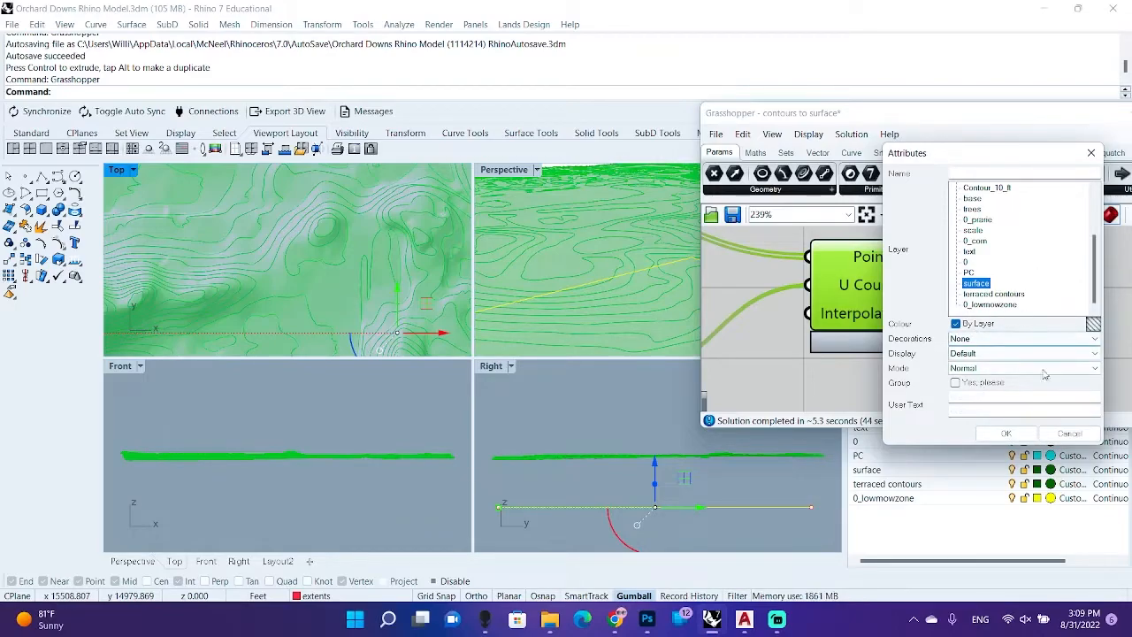
click(1006, 434)
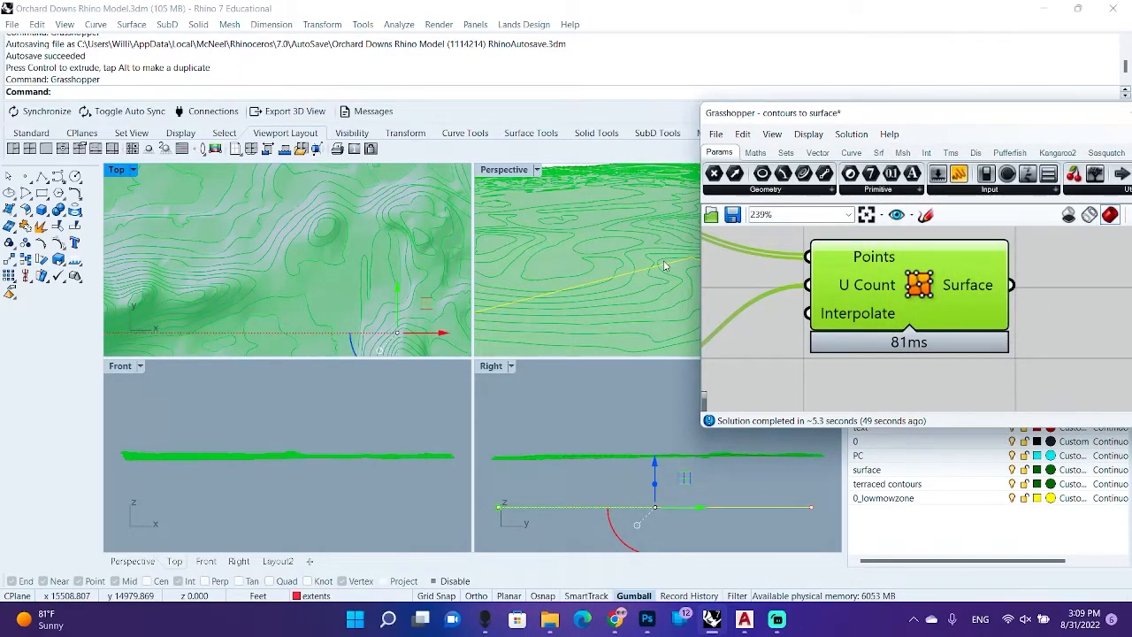
Turn off the preview of the Surface From Points component and view the baked surface in Perspective
right_drag(665, 265, 601, 263)
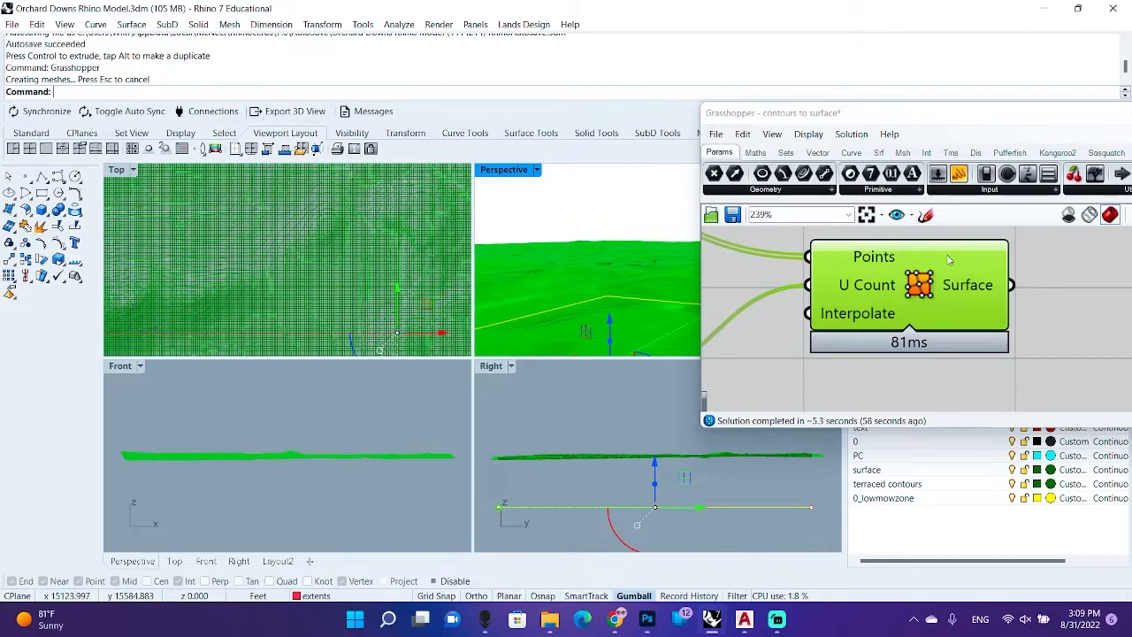
right_click(937, 284)
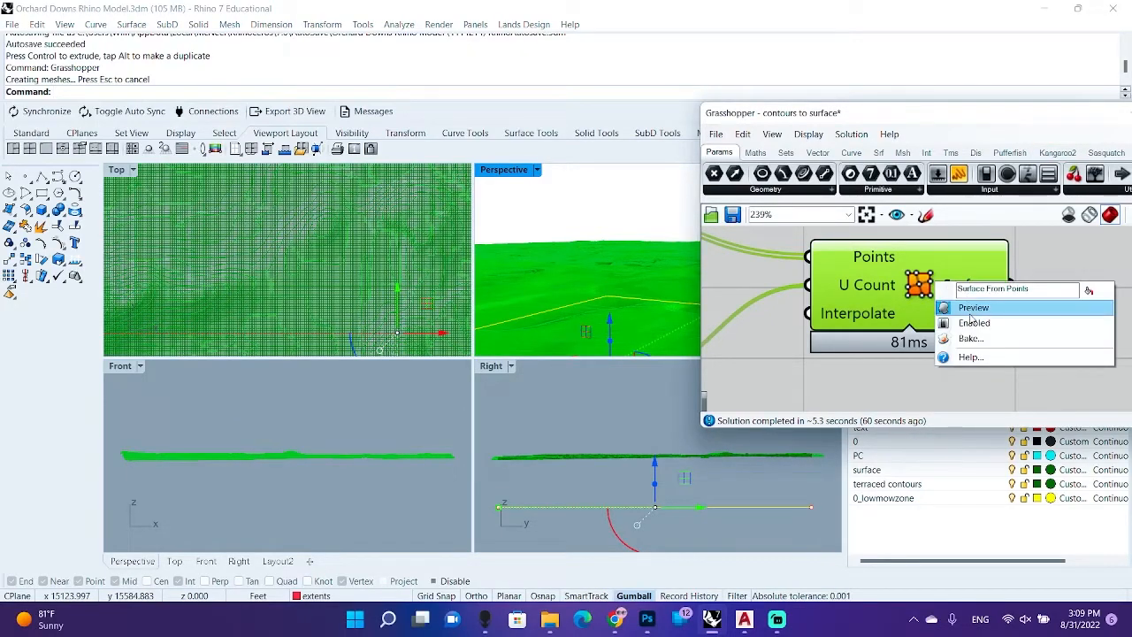
click(971, 311)
scroll(554, 279, down, 5)
right_drag(555, 278, 567, 244)
scroll(550, 307, up, 5)
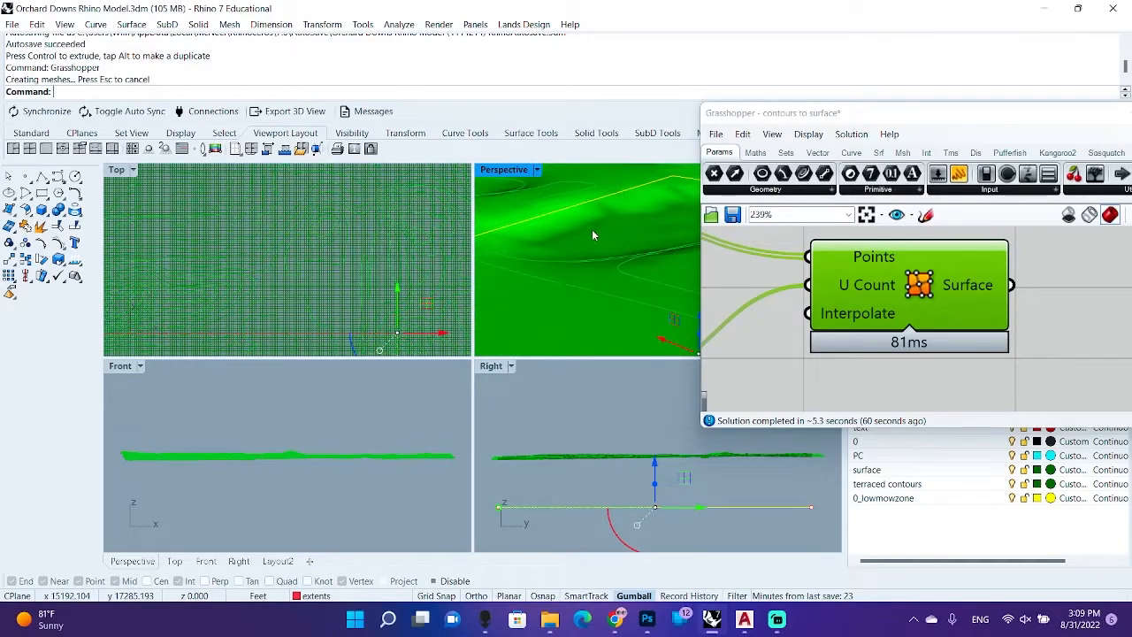
Move the baked surface sideways along X so that it sits beside the duplicated contours
click(621, 223)
scroll(598, 250, up, 3)
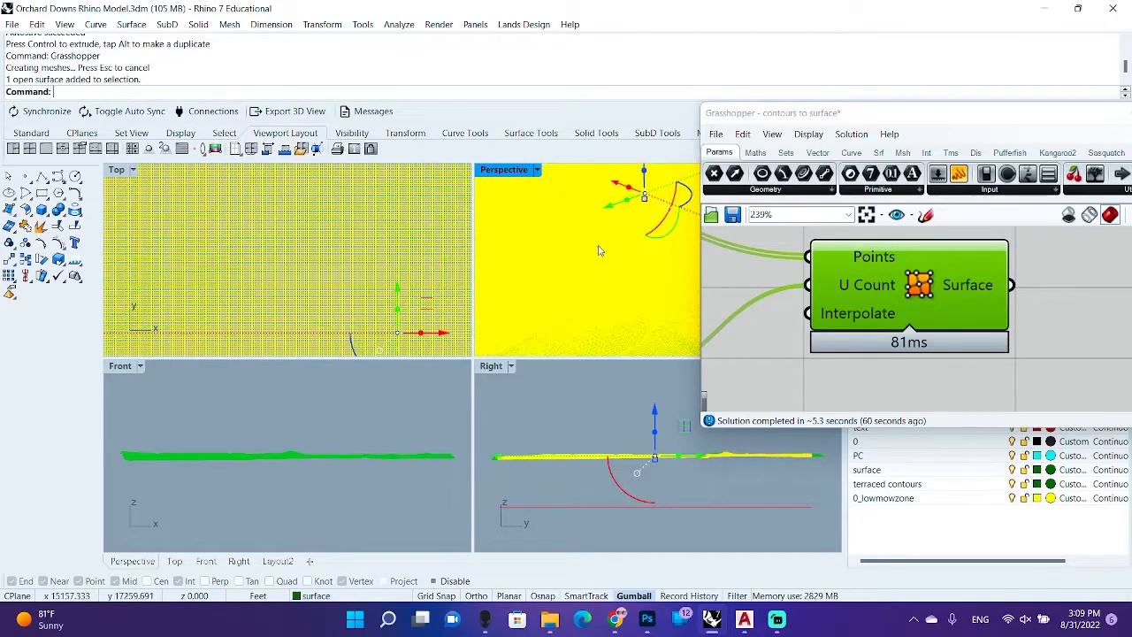
scroll(598, 250, down, 8)
right_drag(599, 251, 607, 264)
drag(567, 253, 501, 249)
click(511, 222)
Maximize the Perspective view and inspect the baked surface next to the contour sets
scroll(611, 252, up, 8)
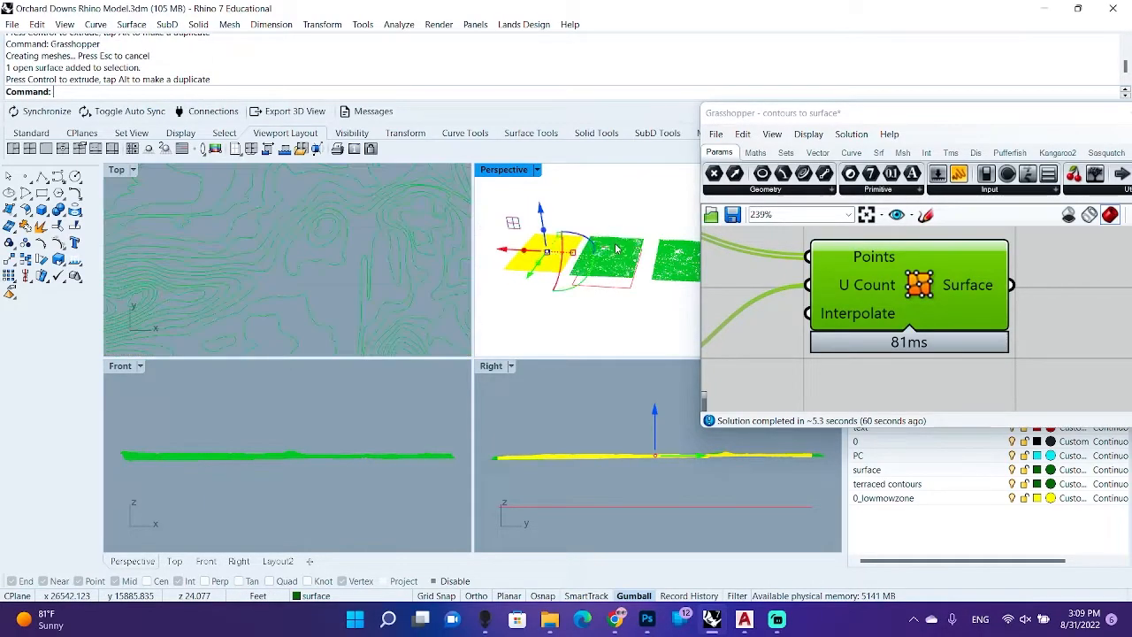
right_drag(613, 255, 480, 268)
scroll(501, 277, down, 8)
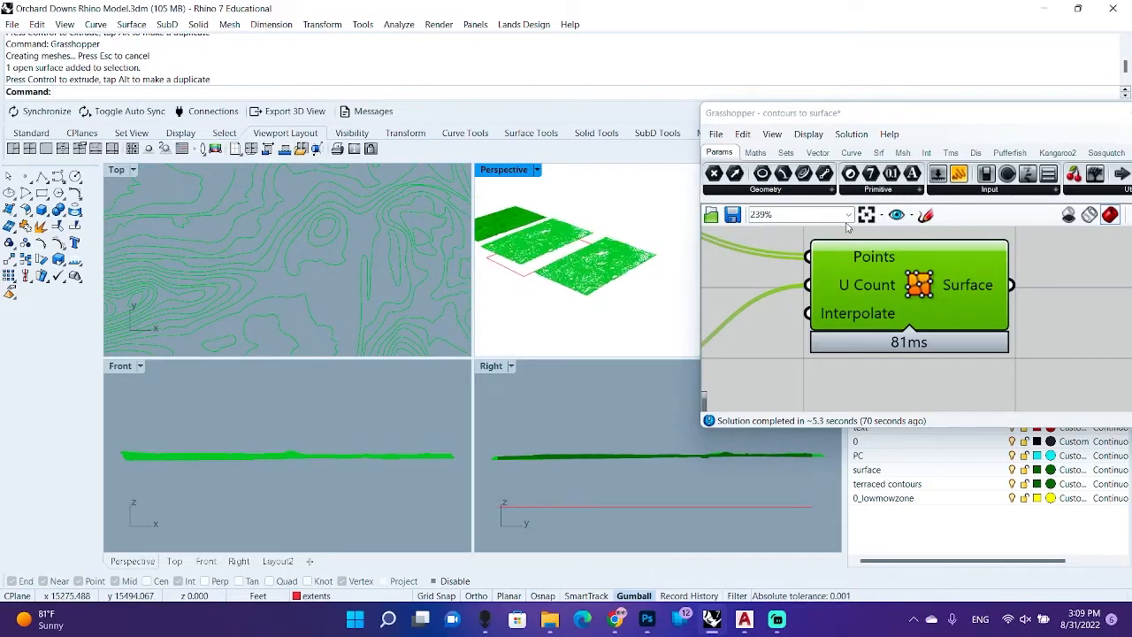
scroll(480, 210, up, 8)
double_click(505, 170)
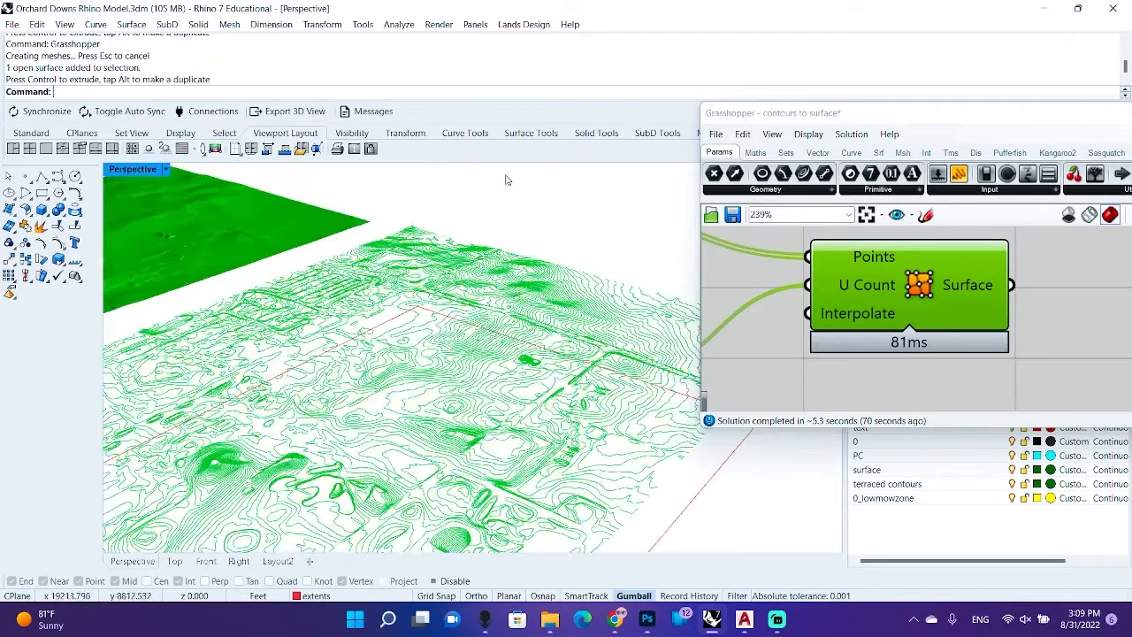
Examine the relief of the baked terrain surface up close and from different angles, comparing it with the contour sets beside it
scroll(231, 320, up, 5)
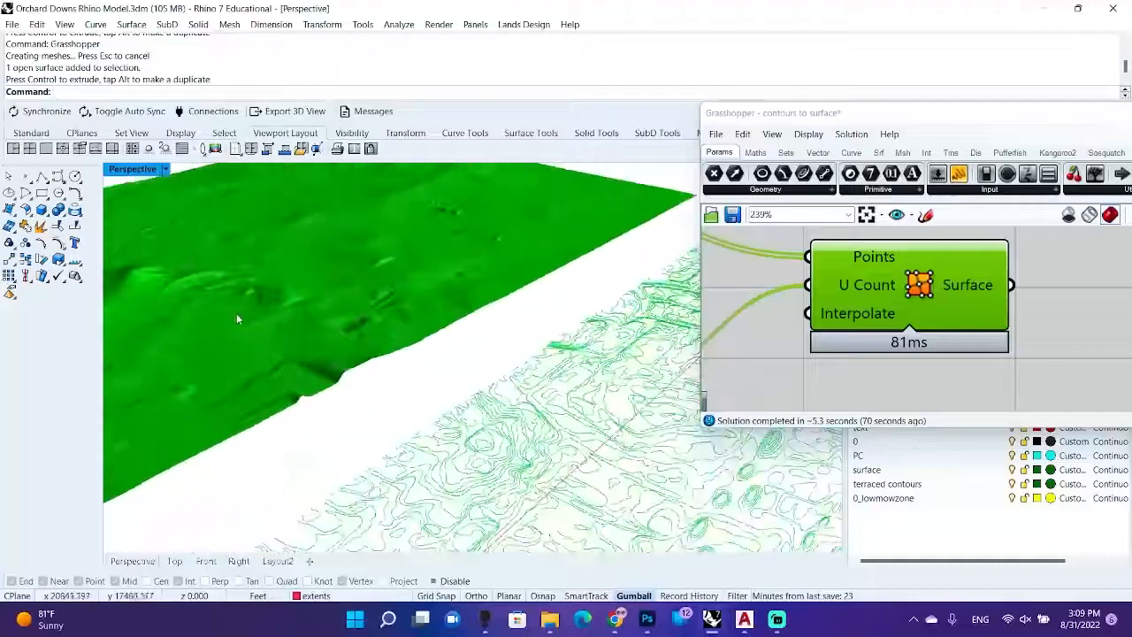
right_drag(222, 331, 277, 354)
scroll(252, 385, down, 8)
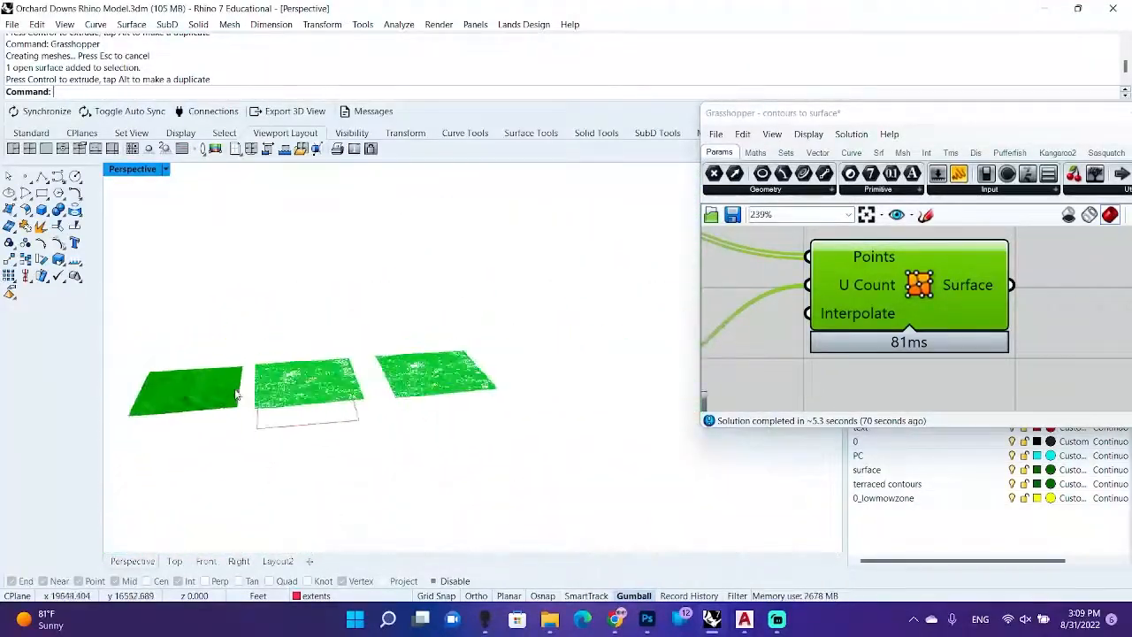
scroll(174, 406, up, 10)
shift+right_drag(362, 398, 487, 378)
scroll(387, 353, down, 8)
scroll(445, 405, up, 10)
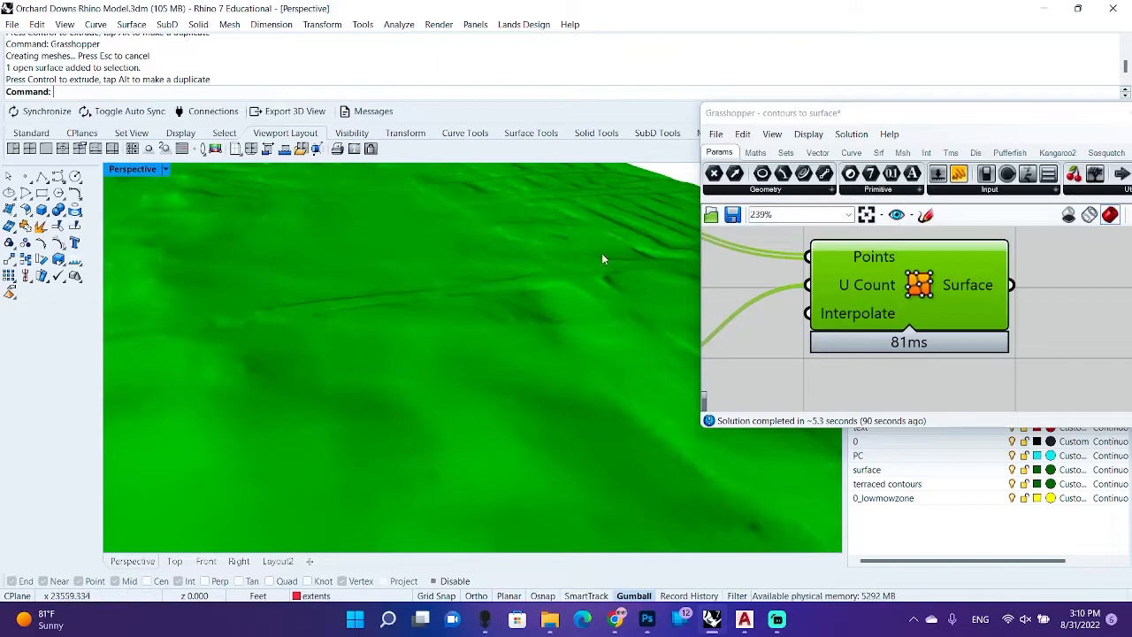
scroll(601, 256, down, 5)
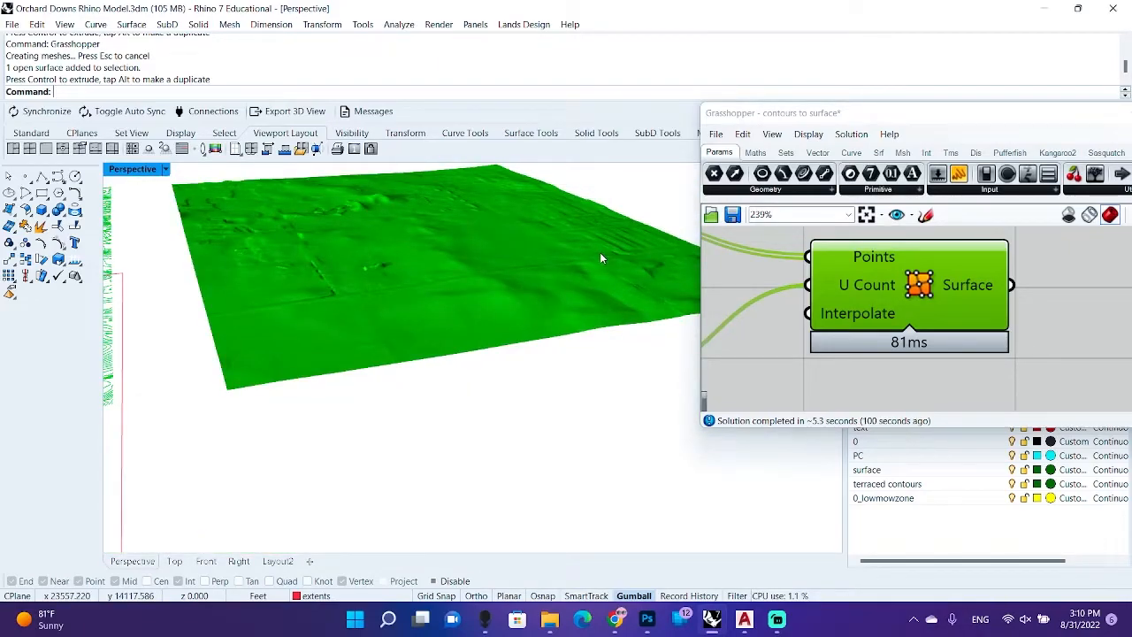
scroll(600, 257, down, 2)
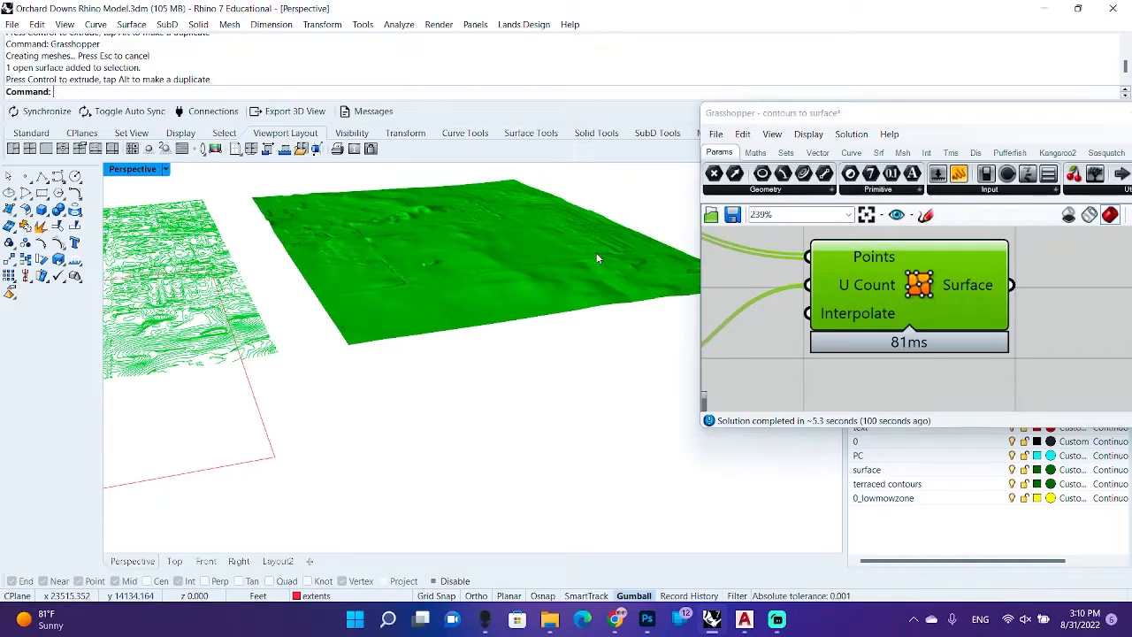
right_drag(599, 259, 515, 274)
scroll(514, 275, down, 8)
scroll(392, 277, up, 8)
right_drag(390, 274, 387, 381)
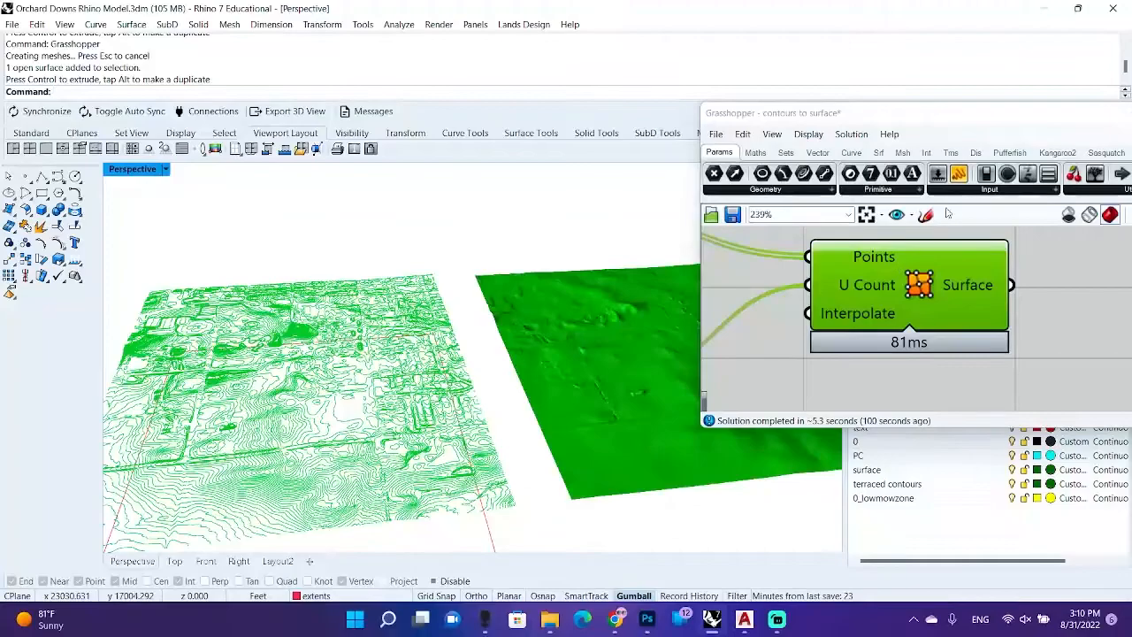
Minimize the Grasshopper window and compare the baked surface with both contour sets in the Perspective view
drag(984, 117, 599, 103)
click(813, 105)
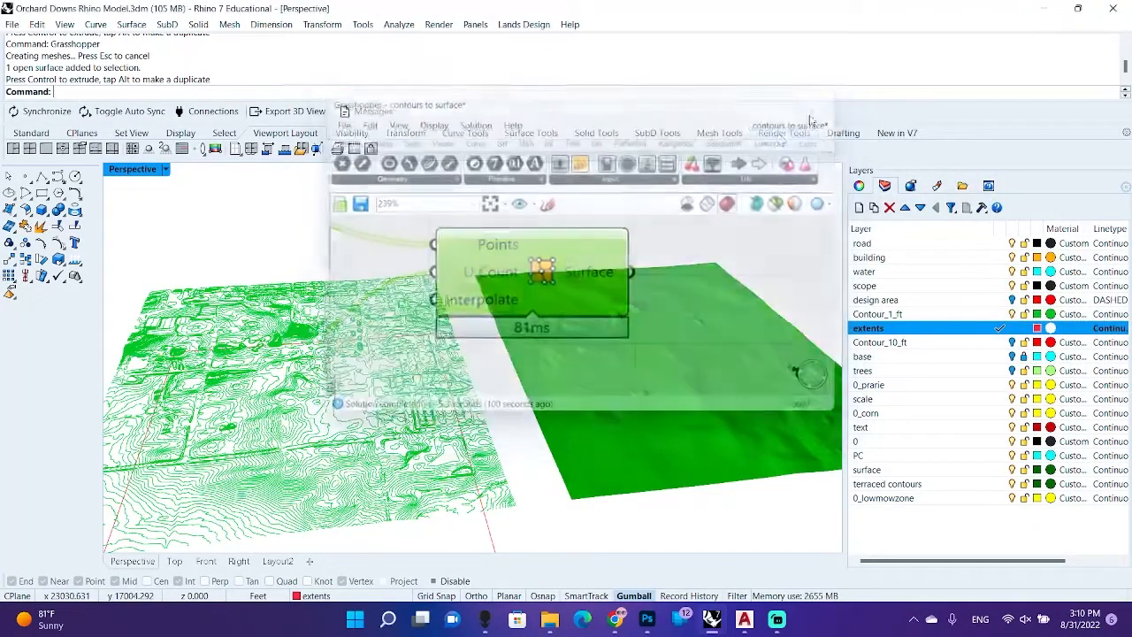
scroll(645, 255, down, 9)
scroll(658, 274, up, 10)
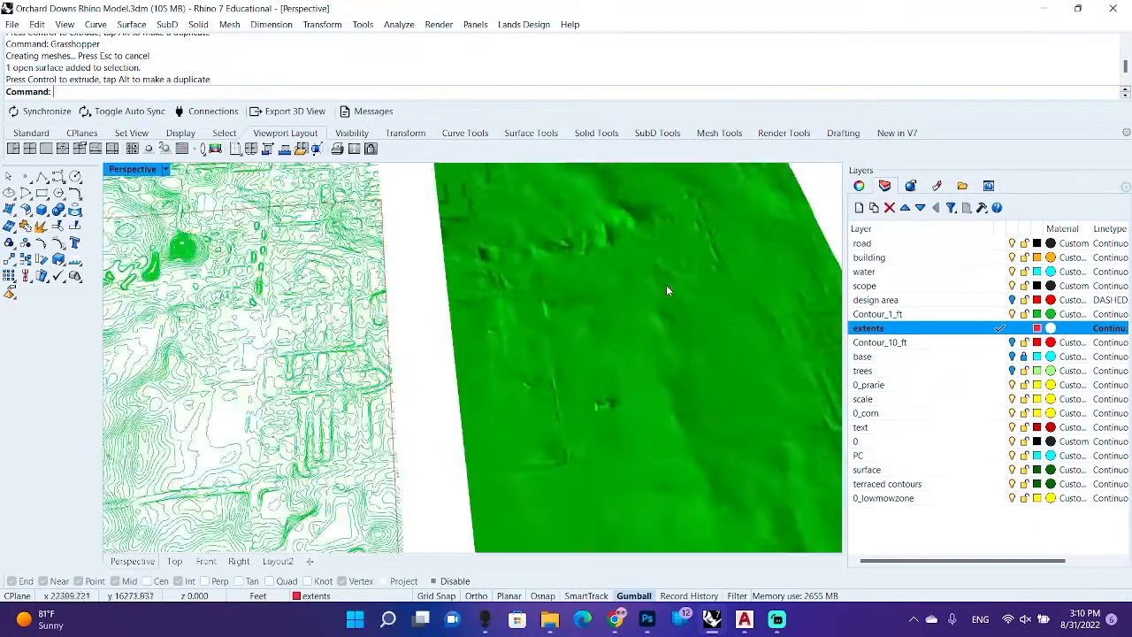
scroll(650, 316, down, 8)
scroll(626, 341, up, 3)
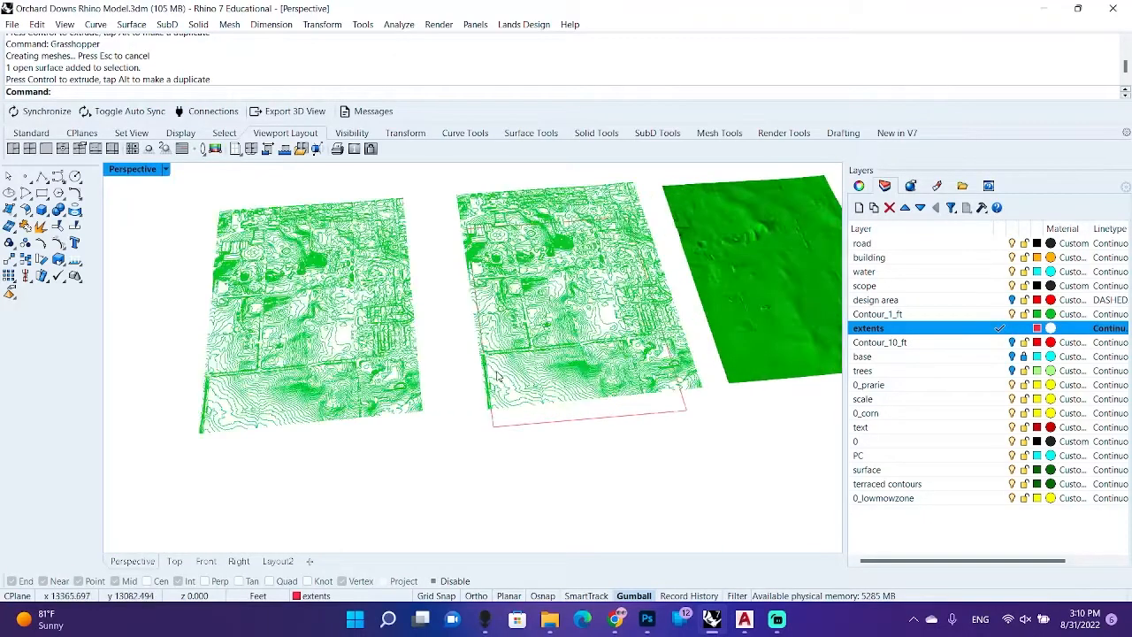
Restore the four-viewport layout and show all hidden objects in the model
double_click(143, 171)
scroll(245, 258, up, 5)
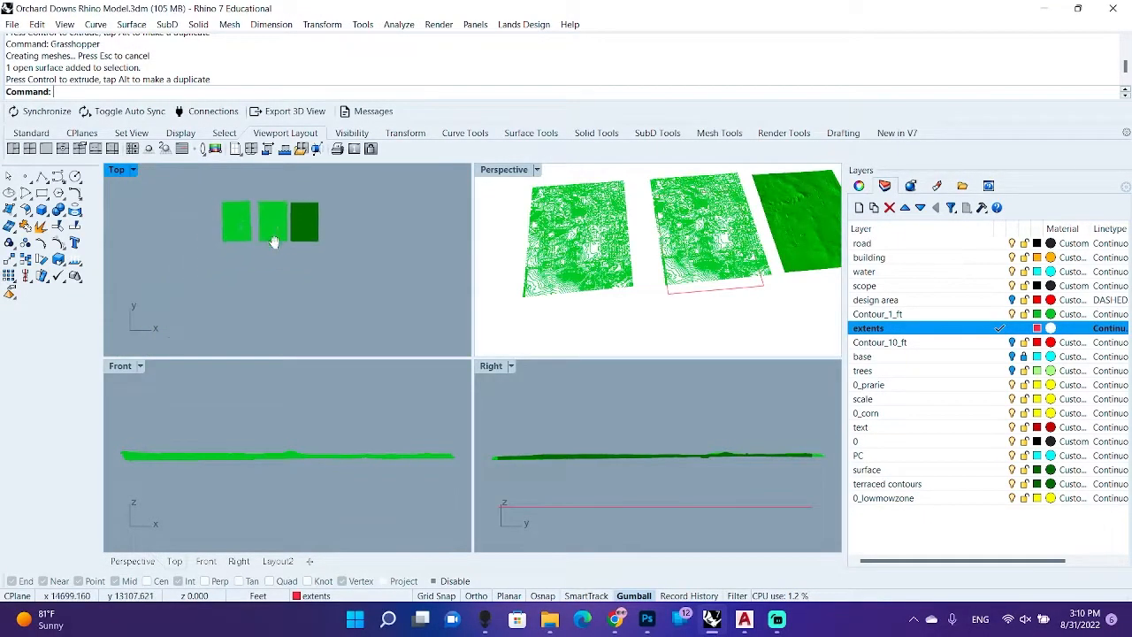
scroll(187, 228, down, 8)
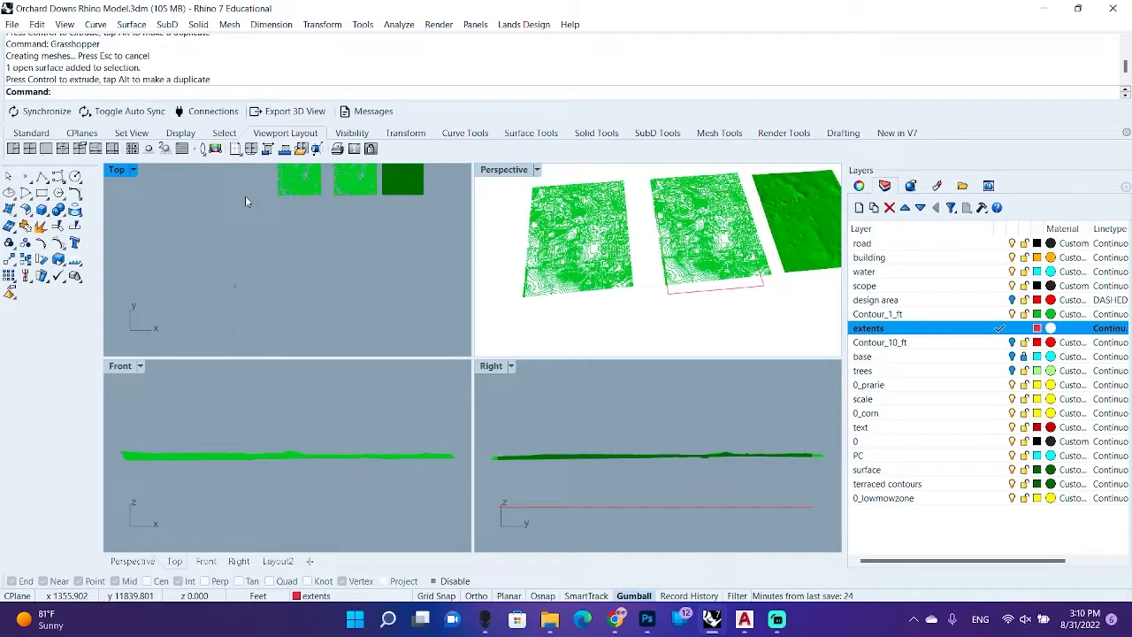
text(Show)
key(Return)
scroll(272, 273, up, 3)
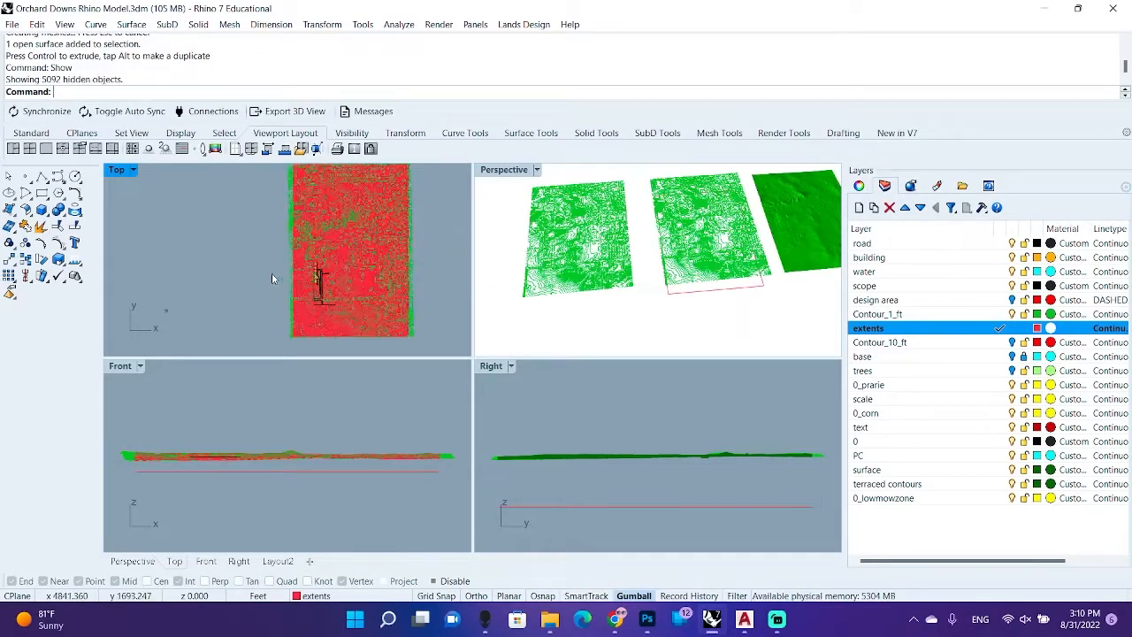
Hide the red surface covering the original site contours and roads in the Top view
scroll(329, 267, up, 5)
click(132, 169)
click(176, 139)
scroll(354, 254, up, 5)
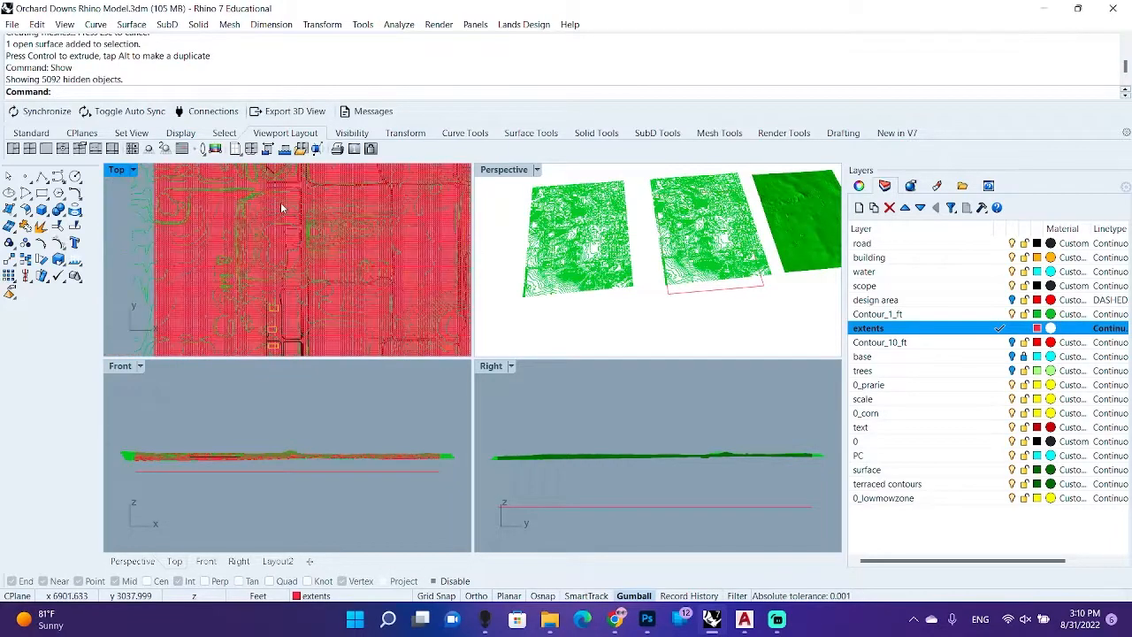
click(283, 210)
text(Hi)
key(Return)
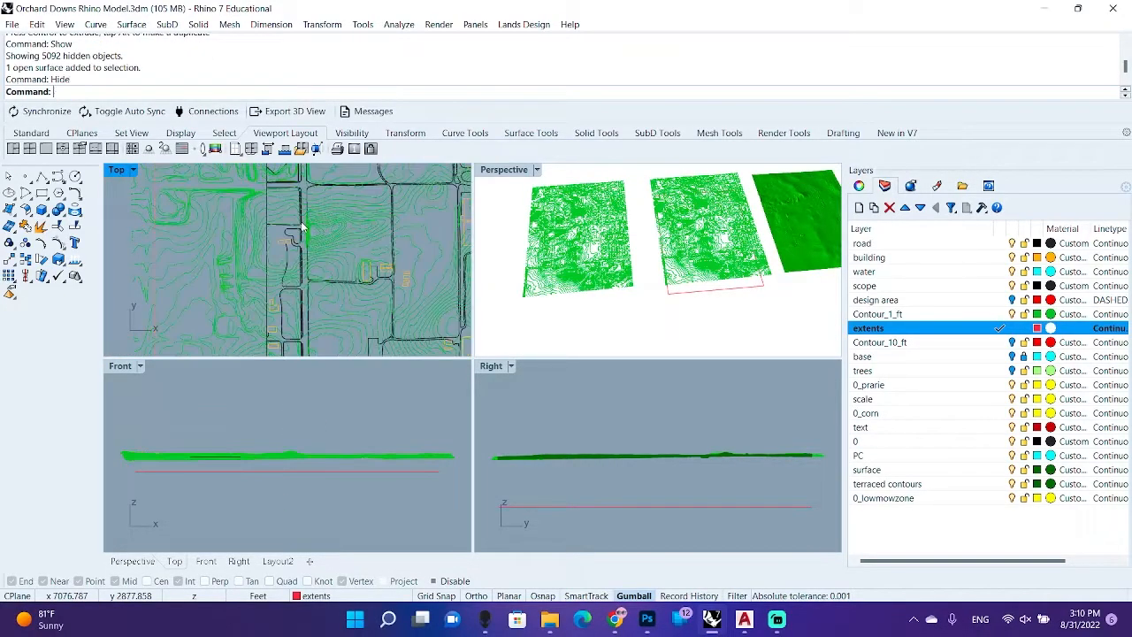
Select the closed scope boundary curve around the site plan and examine the row of dark green surfaces beside it
scroll(302, 228, up, 5)
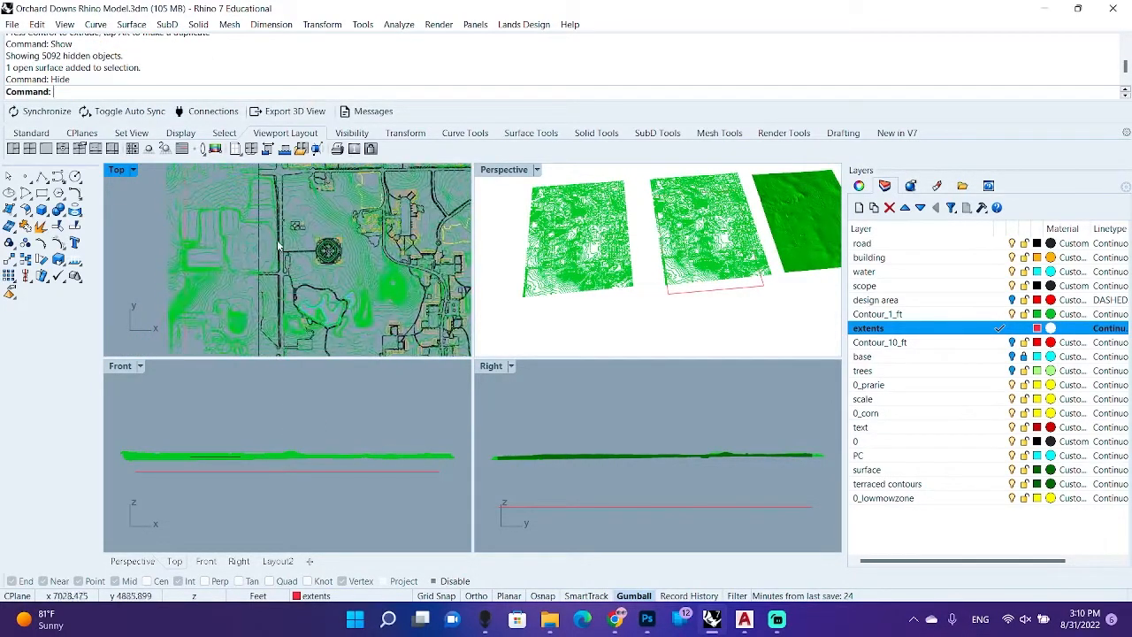
click(244, 205)
scroll(256, 221, down, 5)
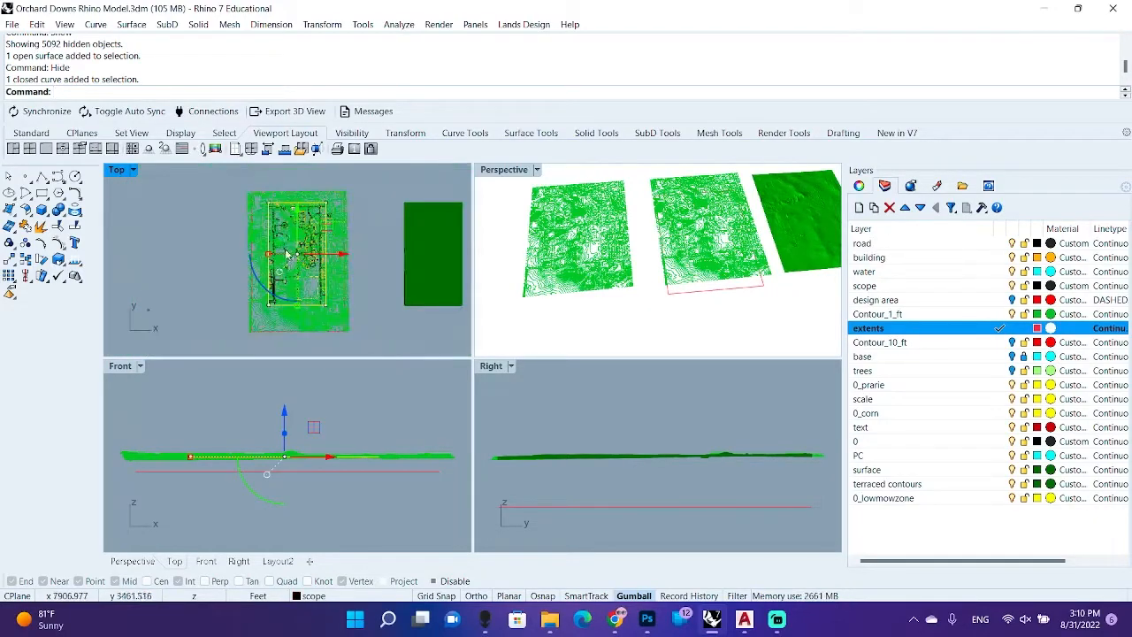
scroll(318, 245, down, 3)
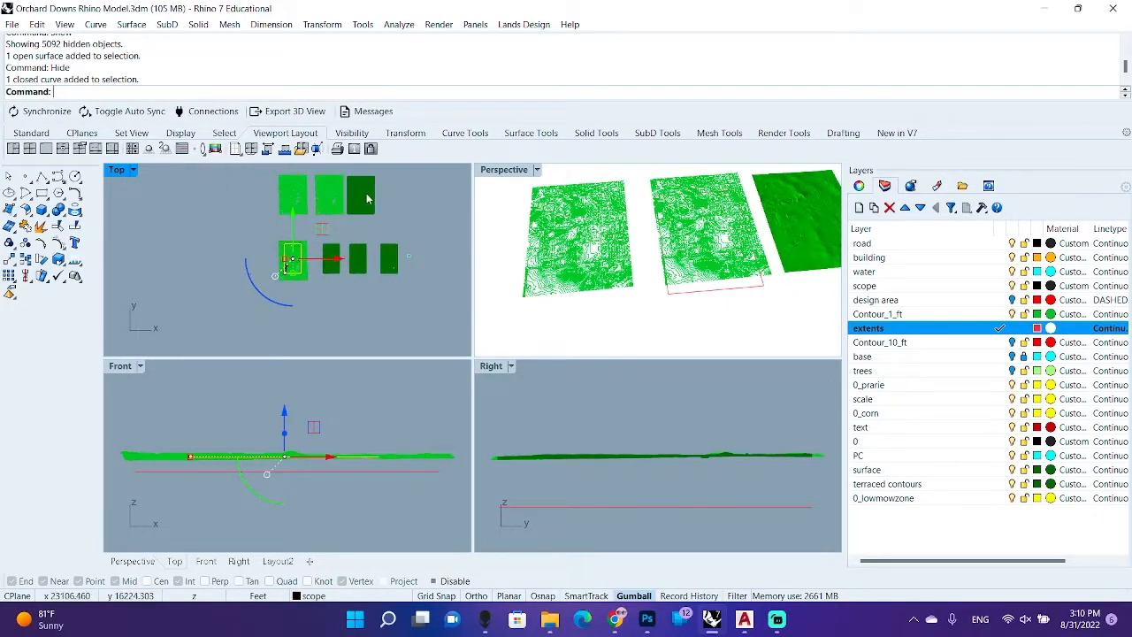
scroll(354, 202, up, 6)
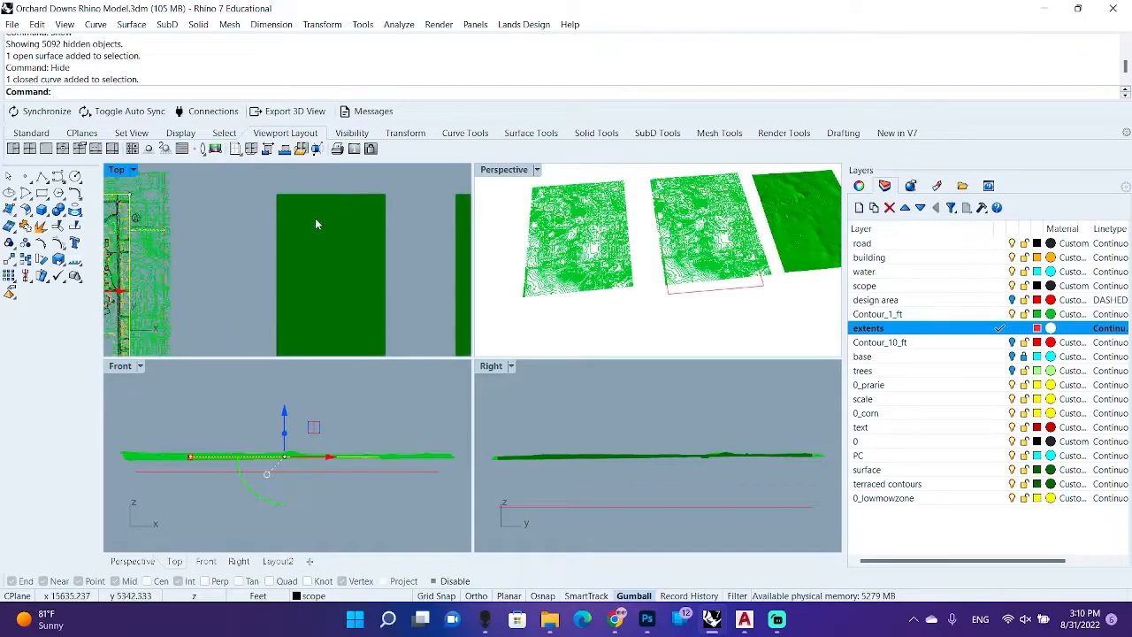